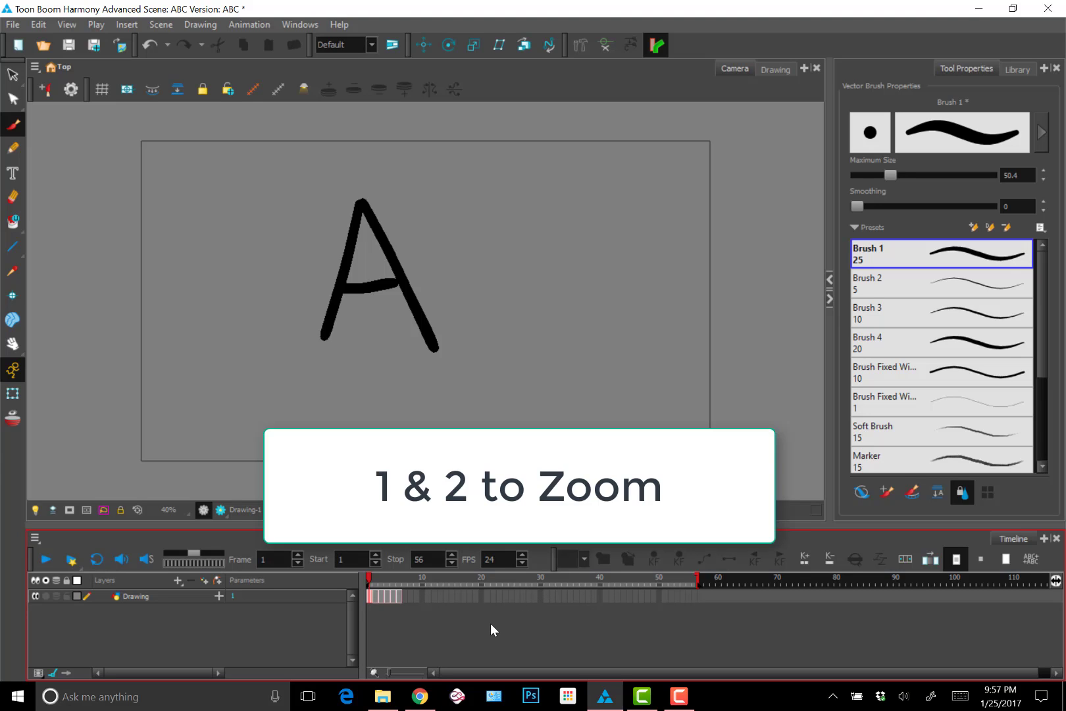
Zoom the timeline in and out until the scene's whole frame range fills its width
{"action": "key", "text": "2"}
{"action": "key", "text": "2"}
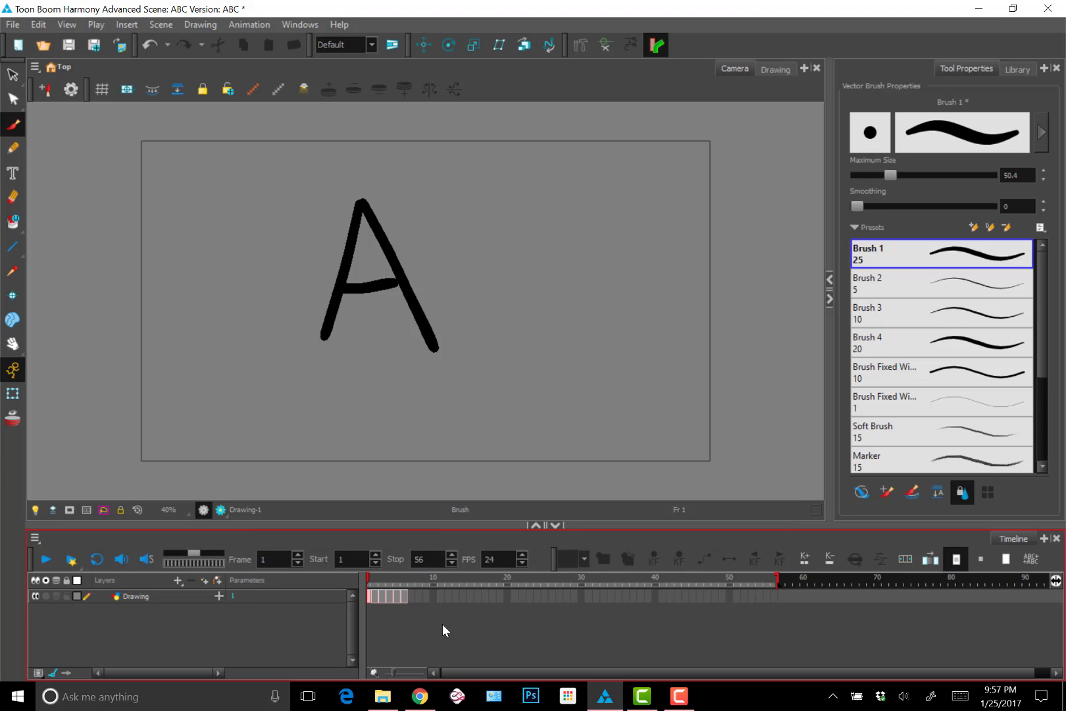
{"action": "key", "text": "2"}
{"action": "key", "text": "2"}
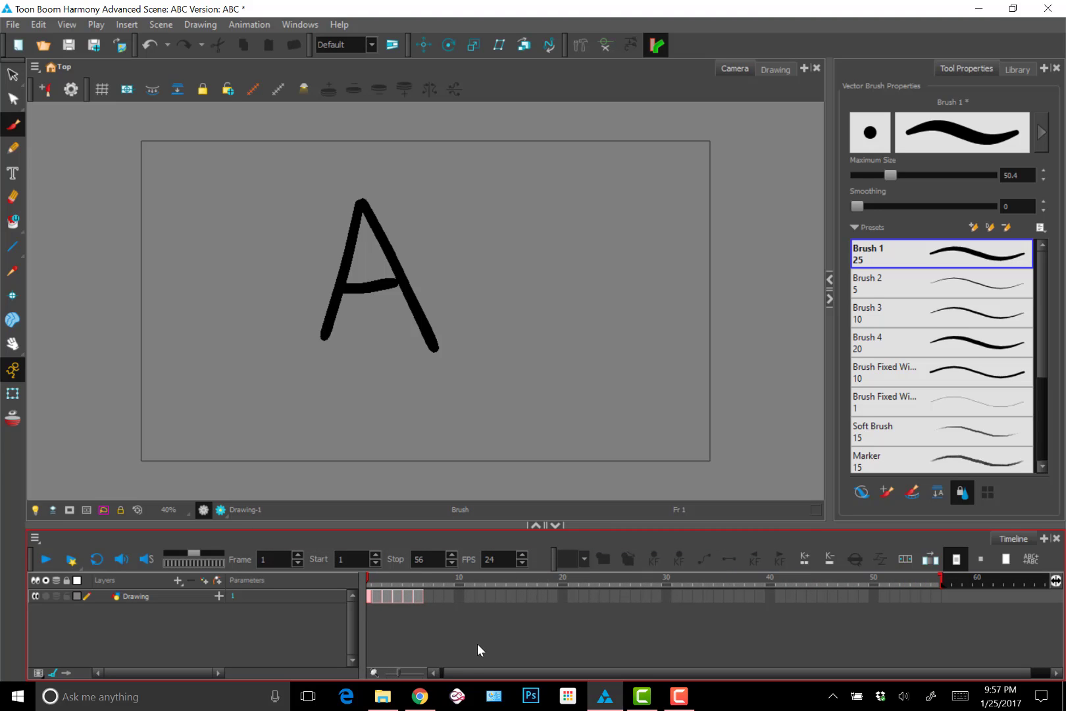
{"action": "key", "text": "1"}
{"action": "key", "text": "1"}
{"action": "key", "text": "1"}
{"action": "key", "text": "2"}
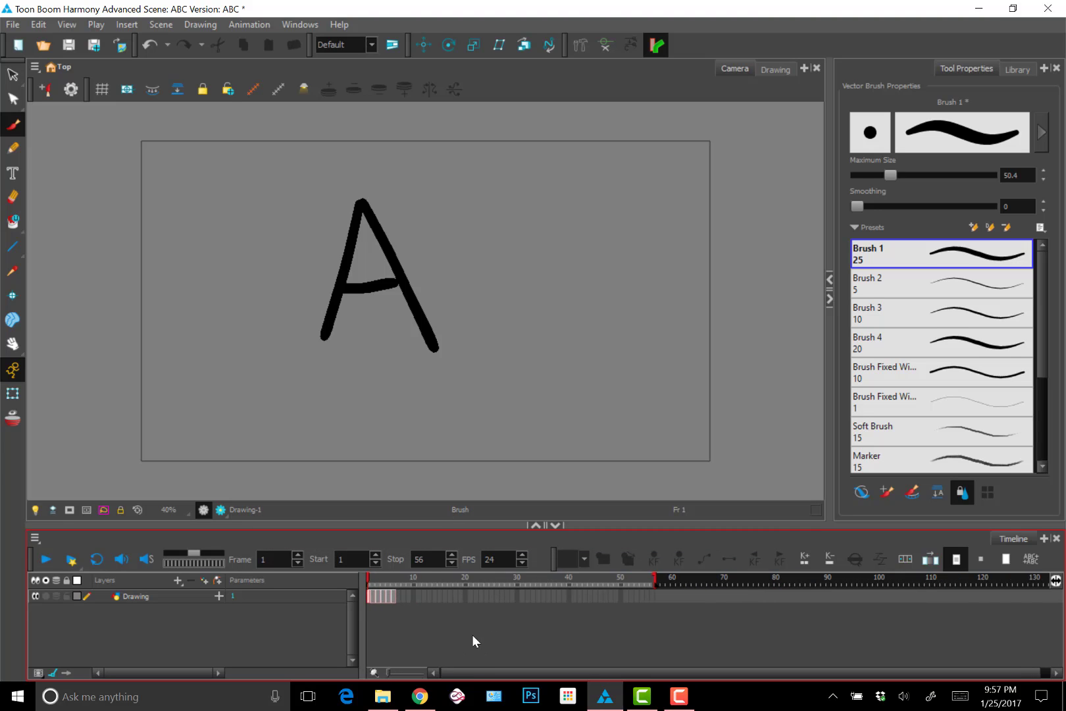
{"action": "key", "text": "2"}
{"action": "key", "text": "2"}
{"action": "key", "text": "2"}
{"action": "key", "text": "2"}
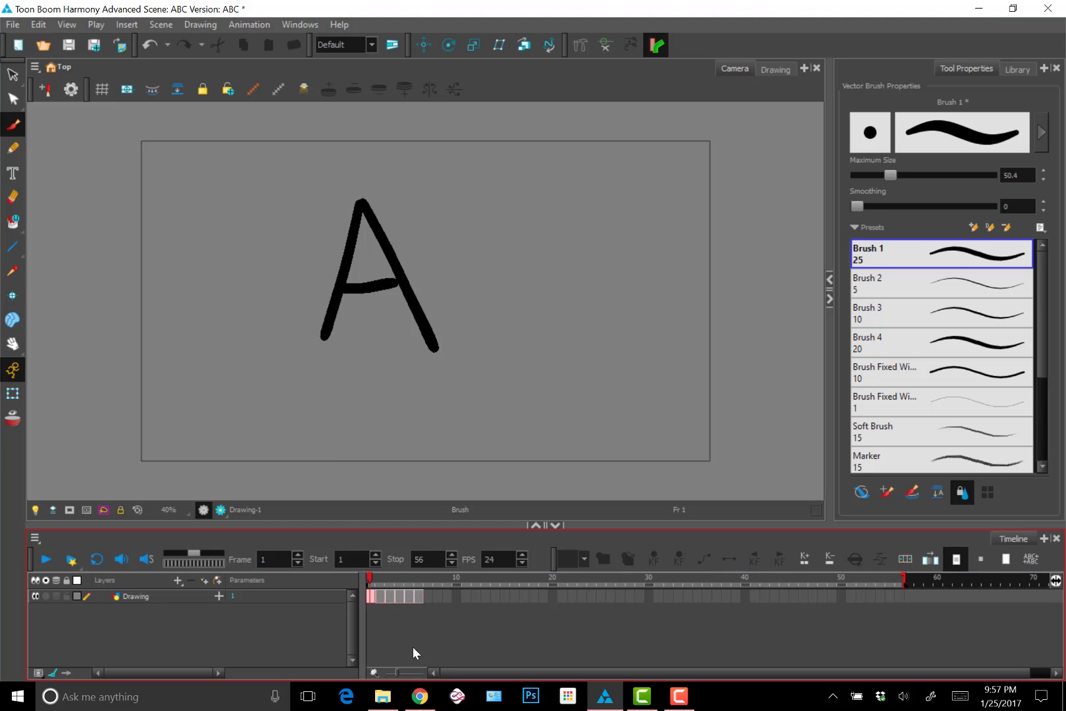
{"action": "key", "text": "2"}
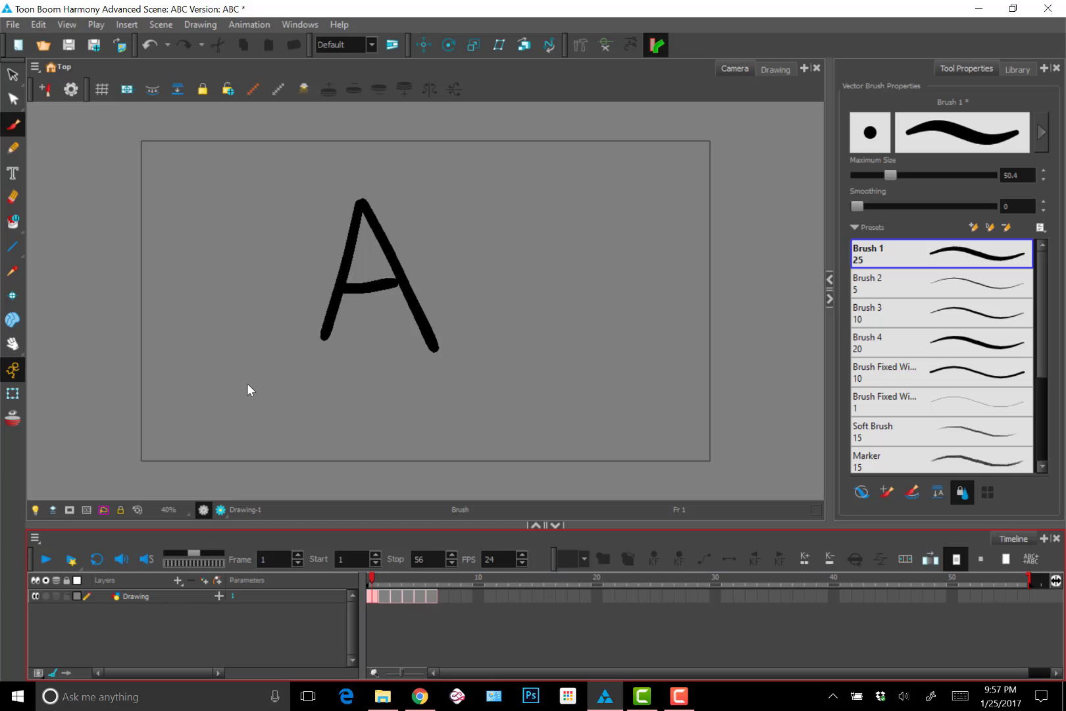
Move the playhead to frame 2 and shorten the scene so it ends at frame 49
{"action": "mouse_move", "coordinate": [371, 577]}
{"action": "left_mouse_down"}
{"action": "mouse_move", "coordinate": [438, 581]}
{"action": "mouse_move", "coordinate": [383, 580]}
{"action": "left_mouse_up"}
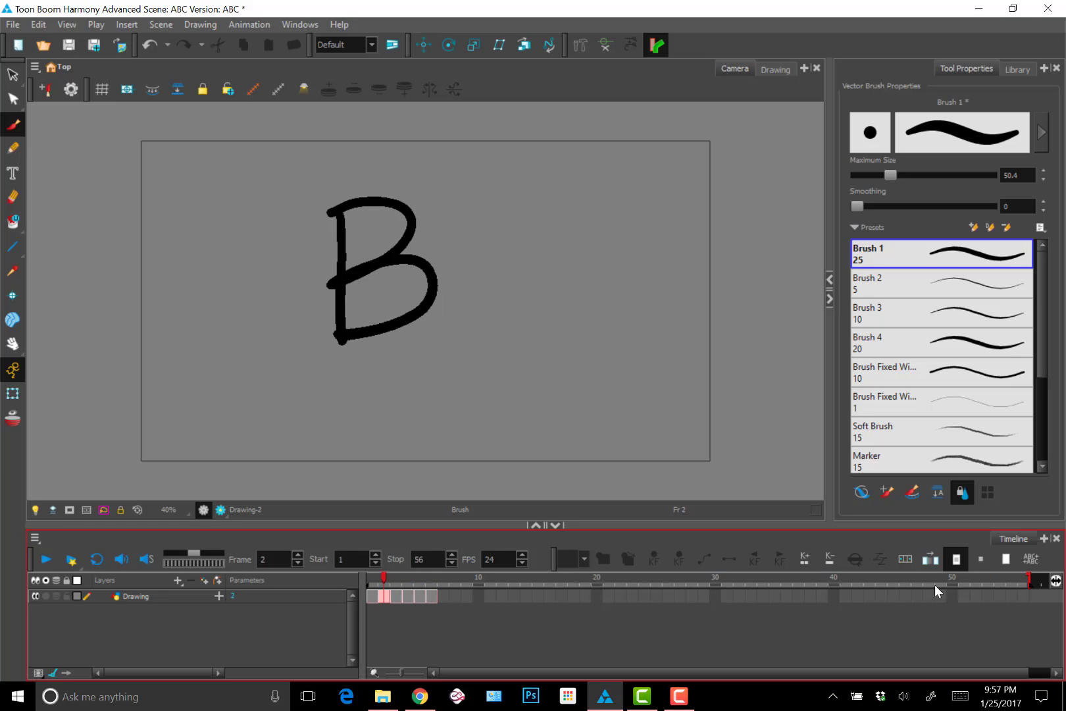
{"action": "left_click_drag", "start_coordinate": [1029, 578], "coordinate": [1000, 580]}
{"action": "mouse_move", "coordinate": [867, 582]}
{"action": "left_mouse_down"}
{"action": "mouse_move", "coordinate": [779, 578]}
{"action": "mouse_move", "coordinate": [1051, 580]}
{"action": "mouse_move", "coordinate": [882, 579]}
{"action": "mouse_move", "coordinate": [1028, 579]}
{"action": "mouse_move", "coordinate": [911, 581]}
{"action": "left_mouse_up"}
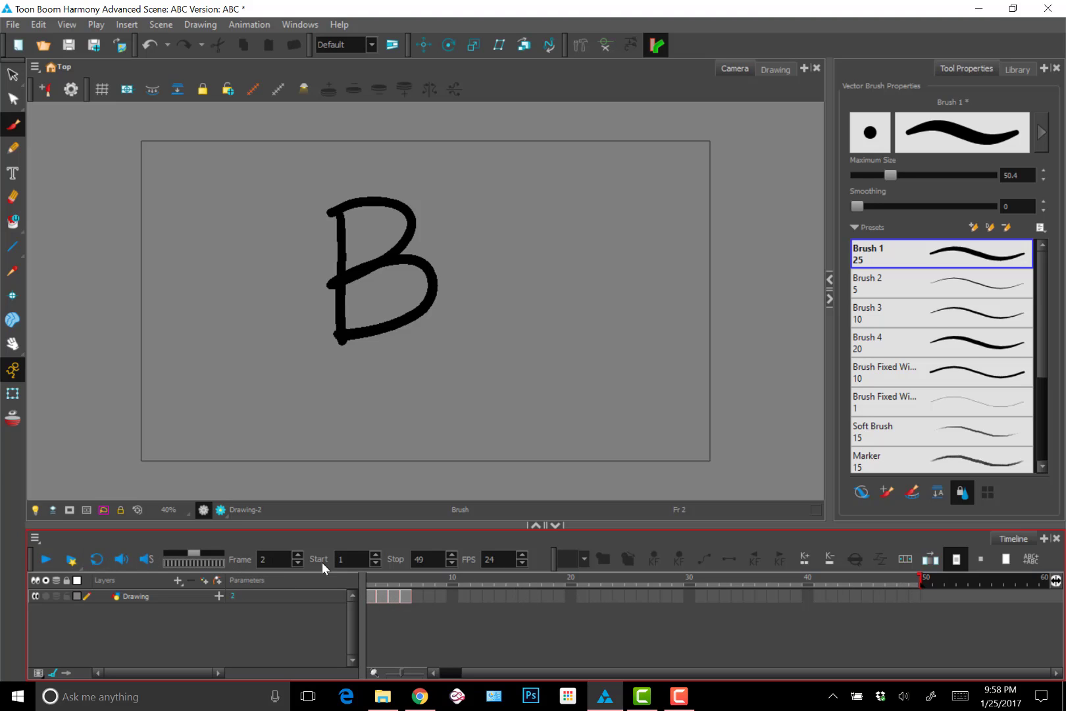
Limit the playback range by keeping the start at frame 1 and setting the stop frame to 10
{"action": "left_click", "coordinate": [96, 560]}
{"action": "double_click", "coordinate": [262, 560]}
{"action": "double_click", "coordinate": [339, 559]}
{"action": "key", "text": "Tab"}
{"action": "type", "text": "1"}
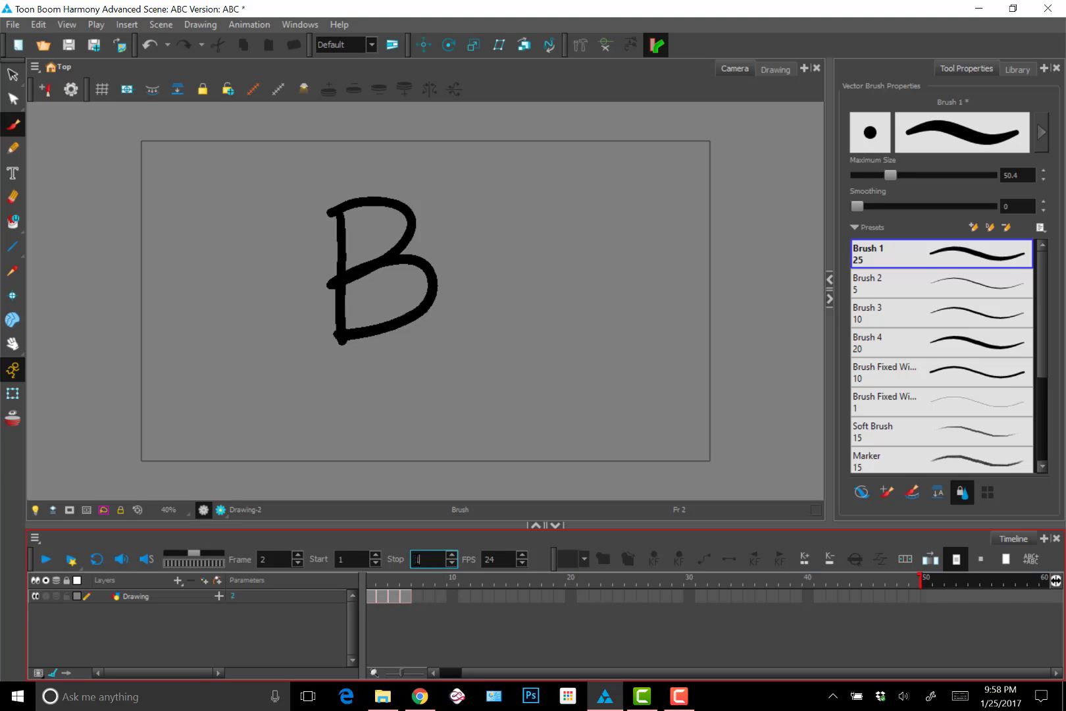
{"action": "type", "text": "0"}
{"action": "key", "text": "Tab"}
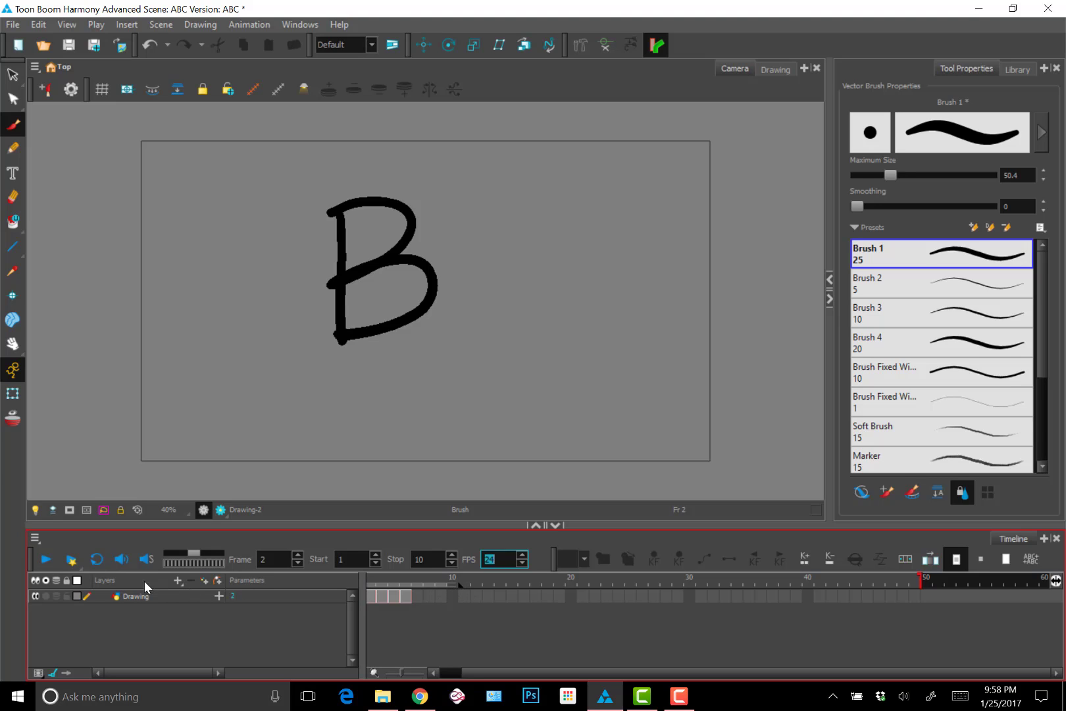
Play back the shortened frame range from 1 to 10
{"action": "left_click", "coordinate": [48, 559]}
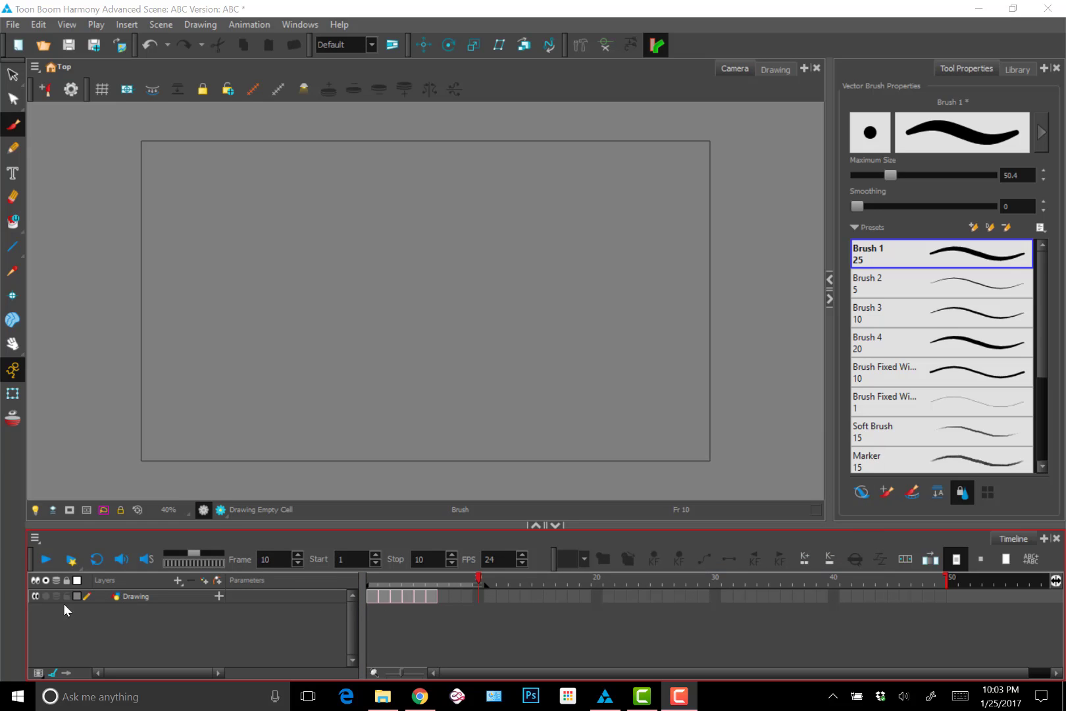
{"action": "left_click", "coordinate": [44, 560]}
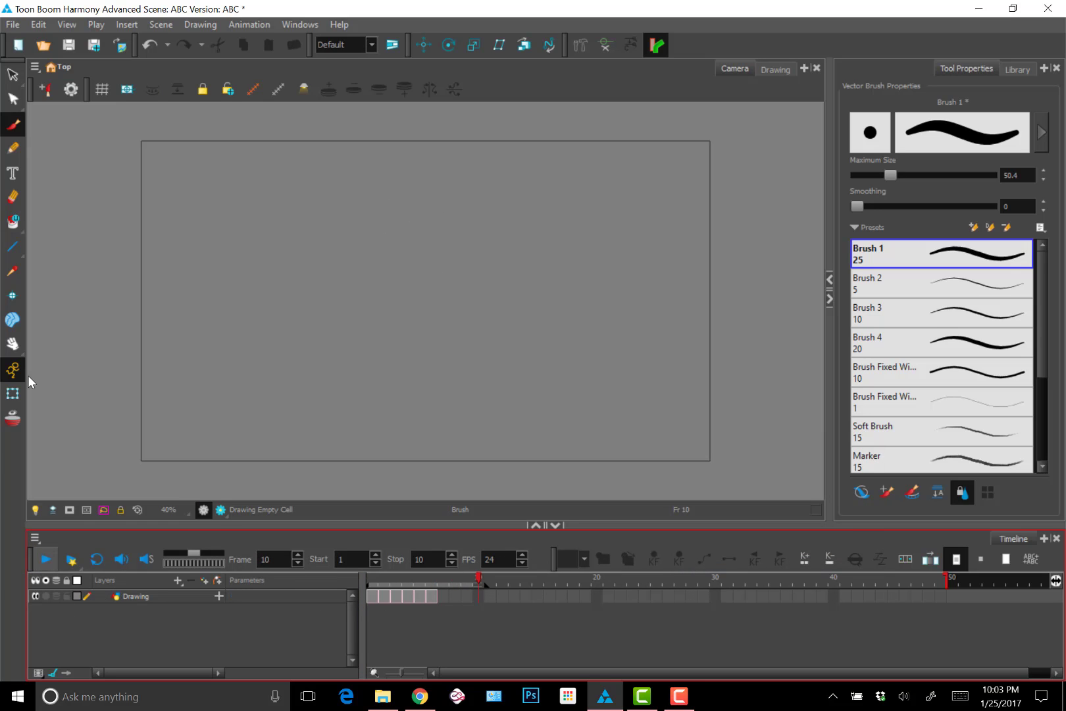
{"action": "left_click", "coordinate": [372, 579]}
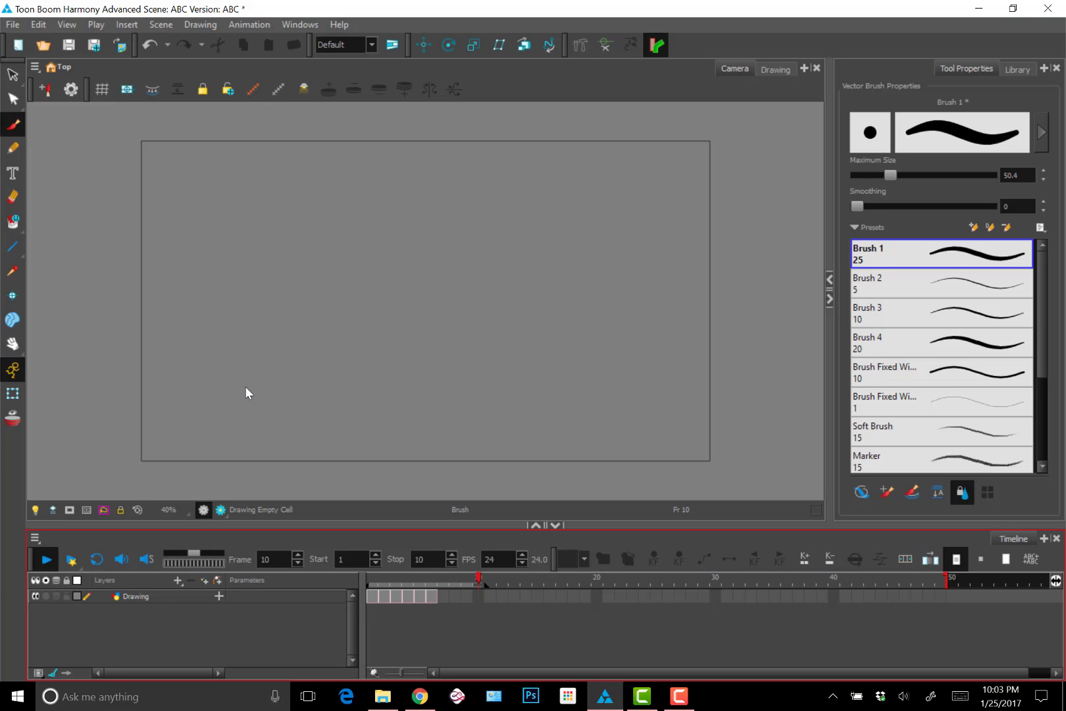
Play the frame range on a loop, then turn looping off
{"action": "left_click", "coordinate": [97, 558]}
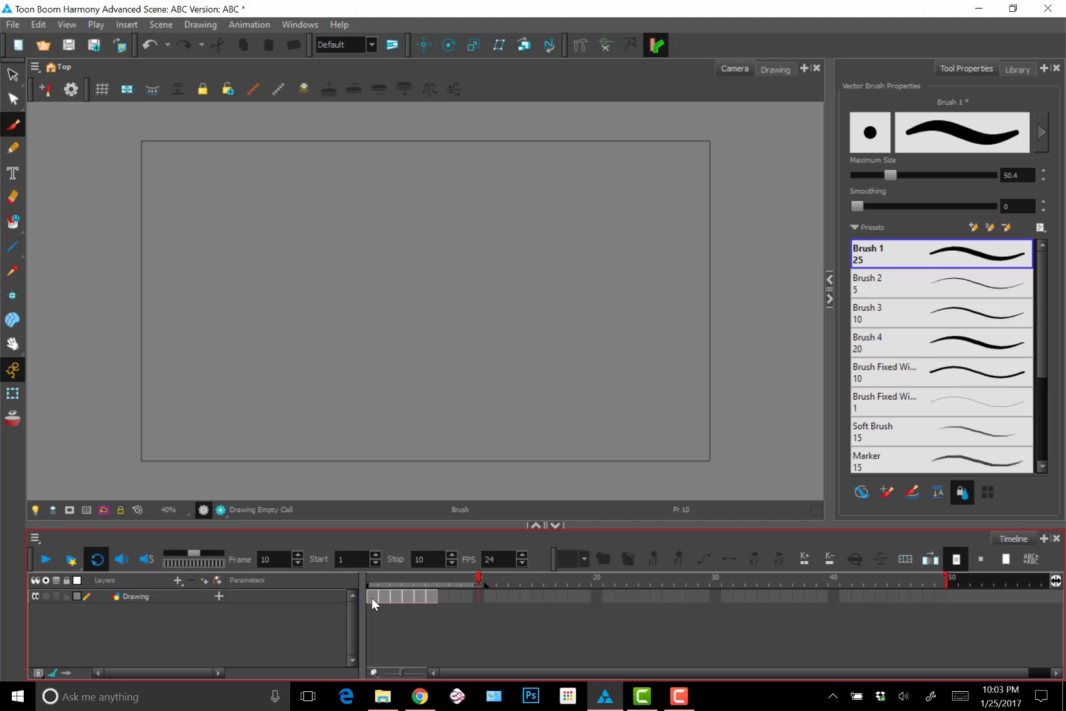
{"action": "key", "text": "Return"}
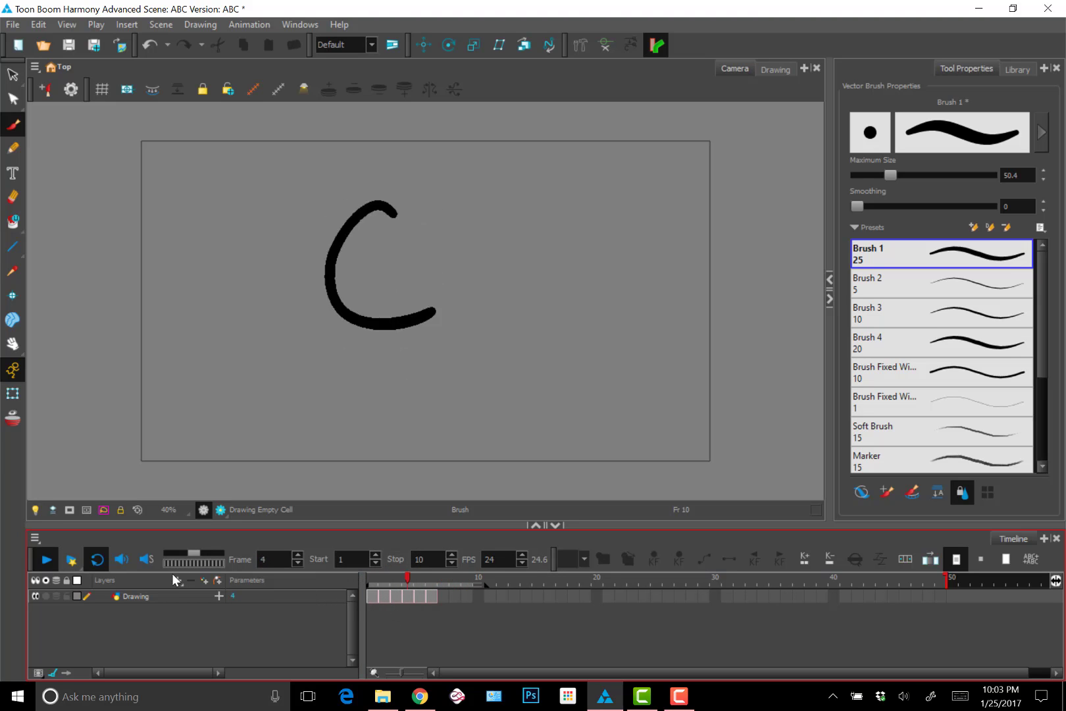
{"action": "left_click", "coordinate": [96, 560]}
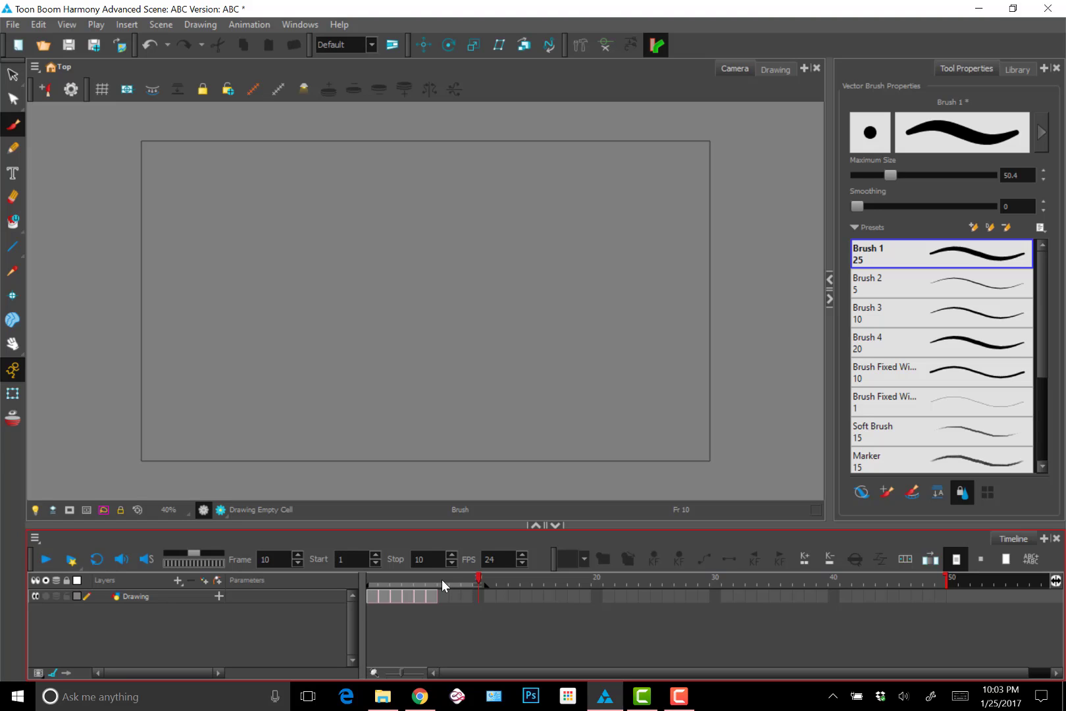
Step backward and forward frame by frame through the letter drawings, finishing at frame 7
{"action": "key", "text": "comma"}
{"action": "key", "text": "comma"}
{"action": "key", "text": "comma"}
{"action": "key", "text": "comma"}
{"action": "key", "text": "comma"}
{"action": "key", "text": "comma"}
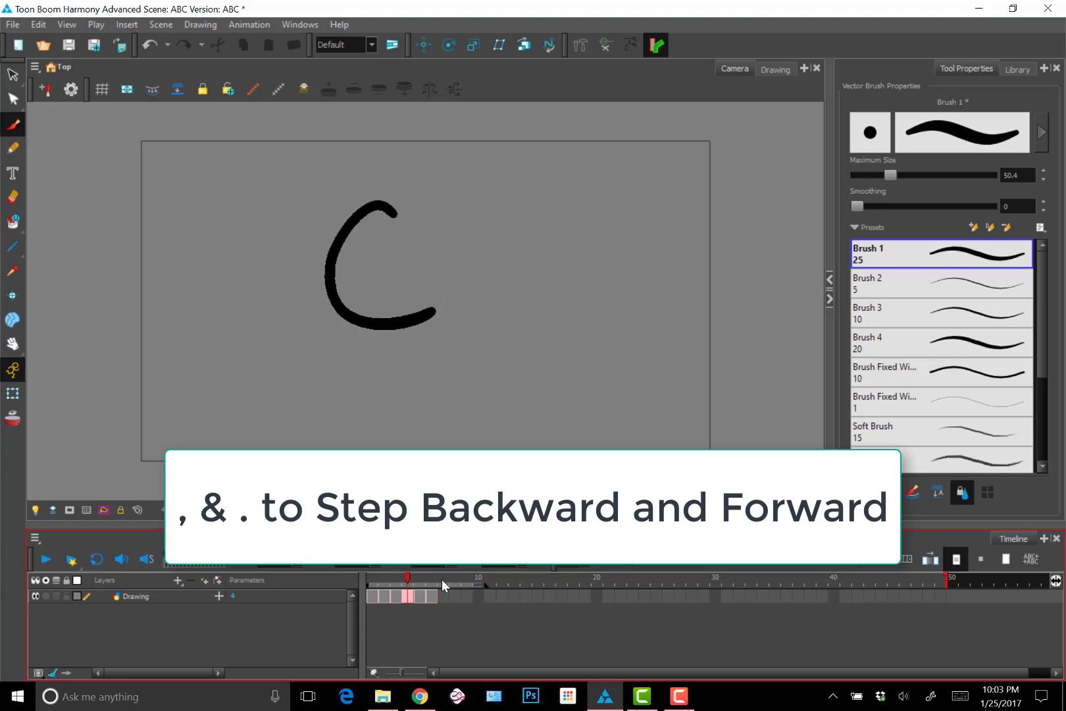
{"action": "key", "text": "comma"}
{"action": "key", "text": "comma"}
{"action": "key", "text": "period"}
{"action": "key", "text": "period"}
{"action": "key", "text": "period"}
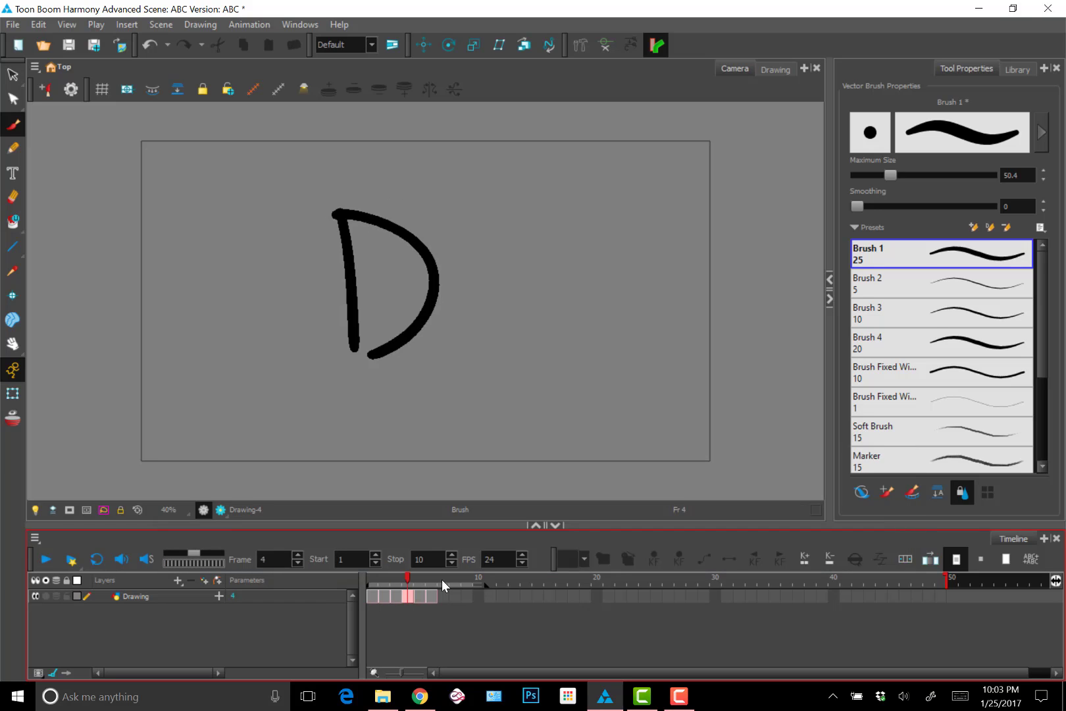
{"action": "key", "text": "period"}
{"action": "key", "text": "period"}
{"action": "key", "text": "comma"}
{"action": "key", "text": "period"}
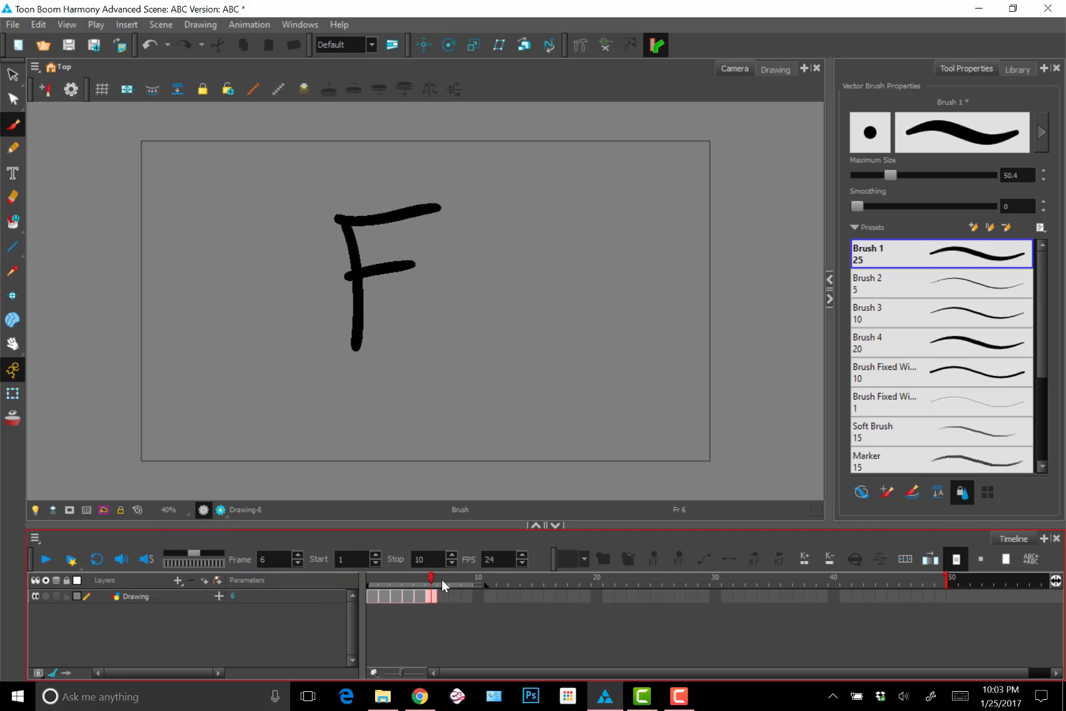
{"action": "key", "text": "comma"}
{"action": "key", "text": "comma"}
{"action": "key", "text": "comma"}
{"action": "key", "text": "comma"}
{"action": "key", "text": "comma"}
{"action": "key", "text": "period"}
{"action": "key", "text": "period"}
{"action": "key", "text": "period"}
{"action": "key", "text": "period"}
{"action": "key", "text": "period"}
{"action": "key", "text": "period"}
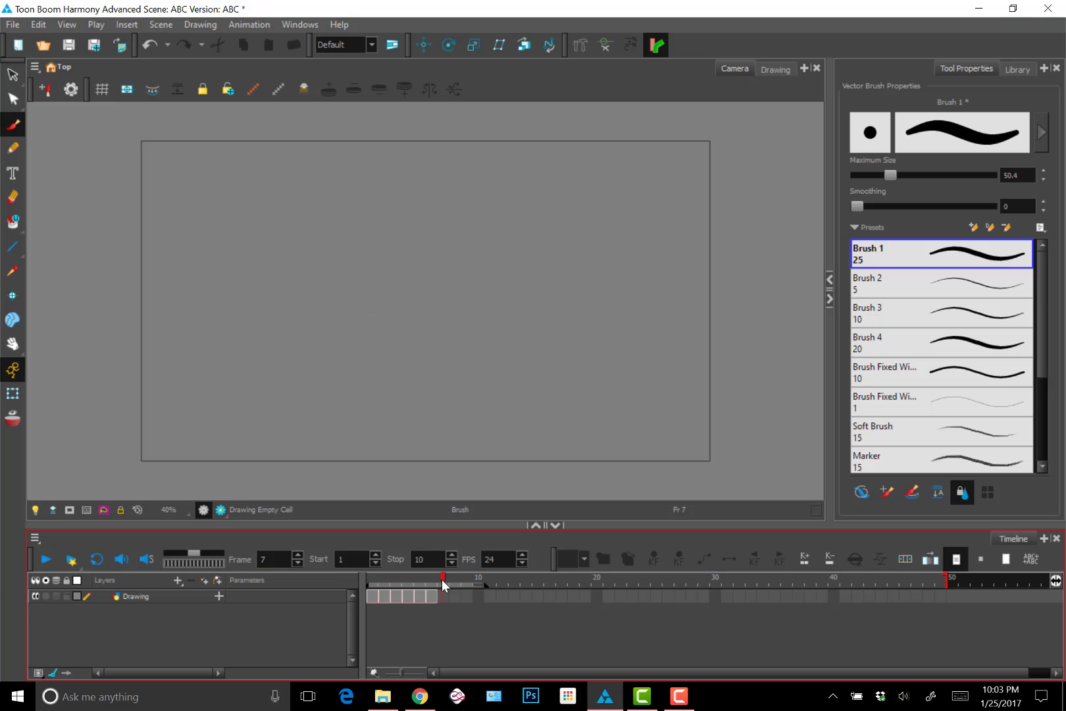
Jump to the first frame of the scene, then to the last frame
{"action": "key", "text": "shift+comma"}
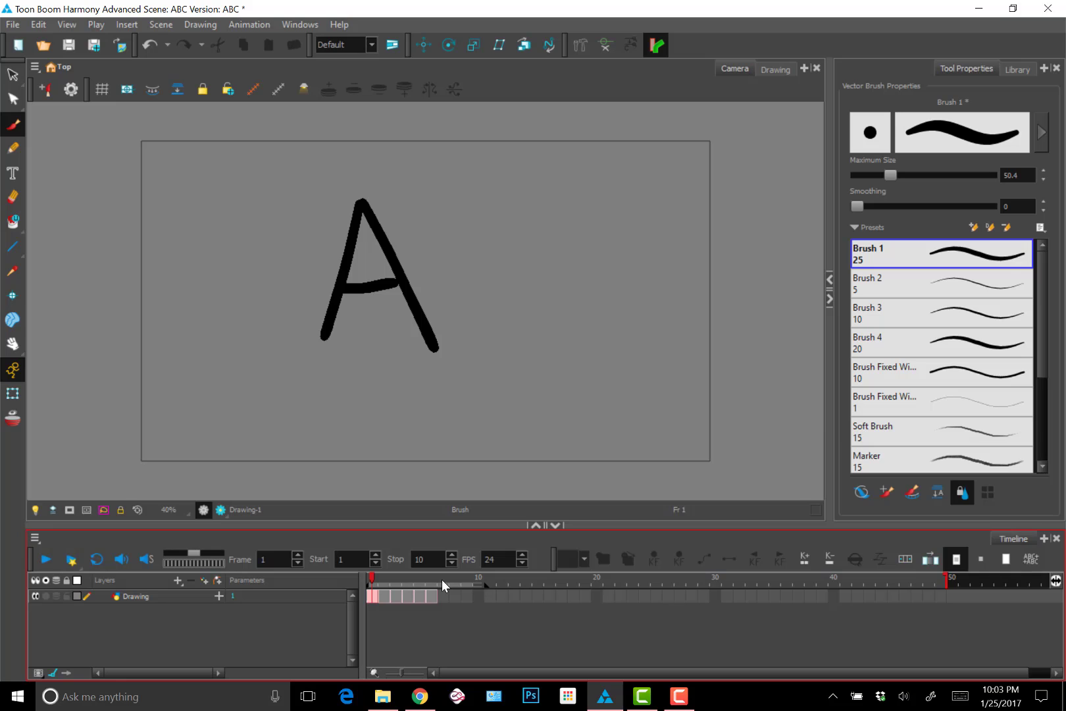
{"action": "key", "text": "shift+period"}
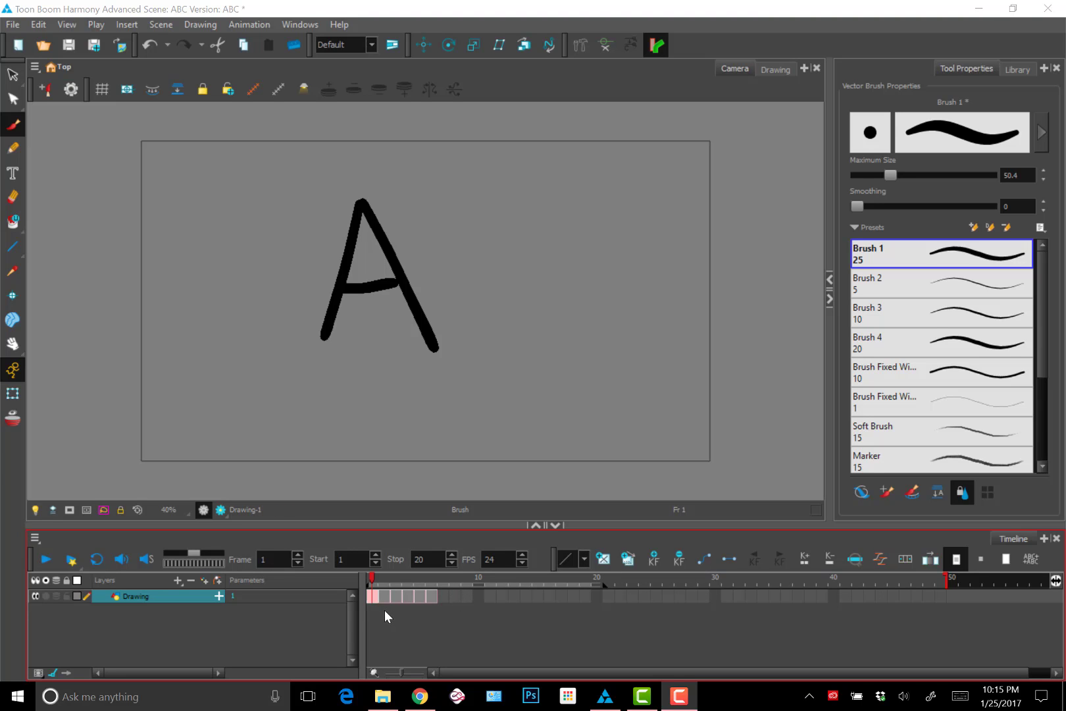
View the B, F, A and C drawings by selecting their cells on the Drawing layer
{"action": "left_click", "coordinate": [383, 596]}
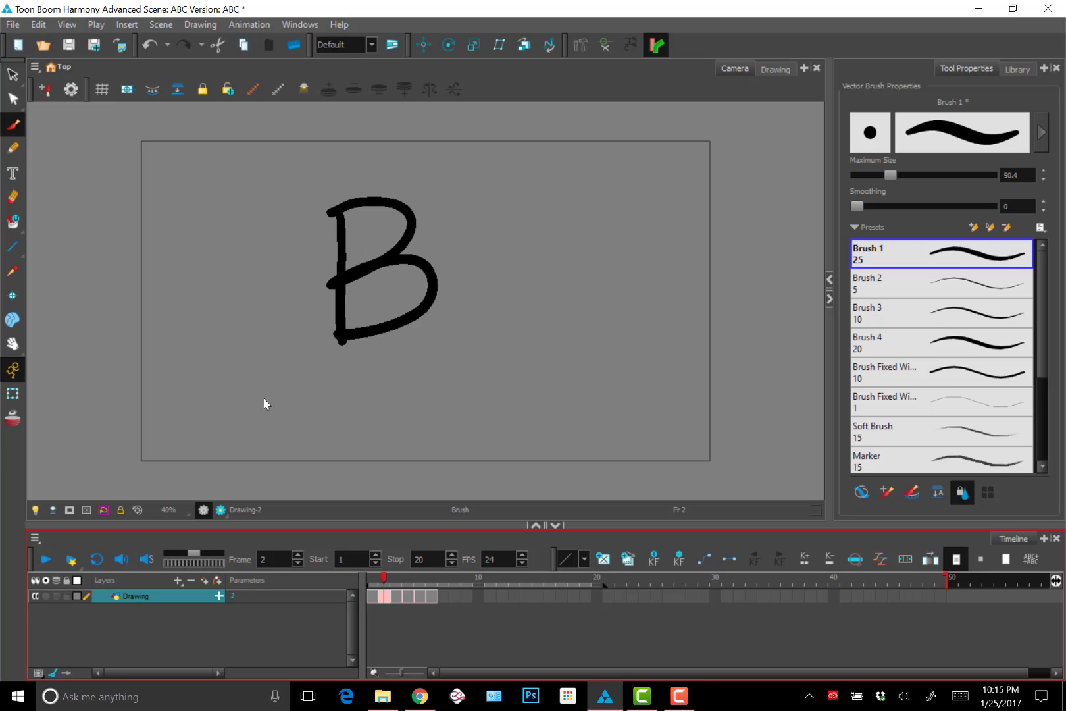
{"action": "key", "text": "period"}
{"action": "key", "text": "period"}
{"action": "left_click", "coordinate": [429, 599]}
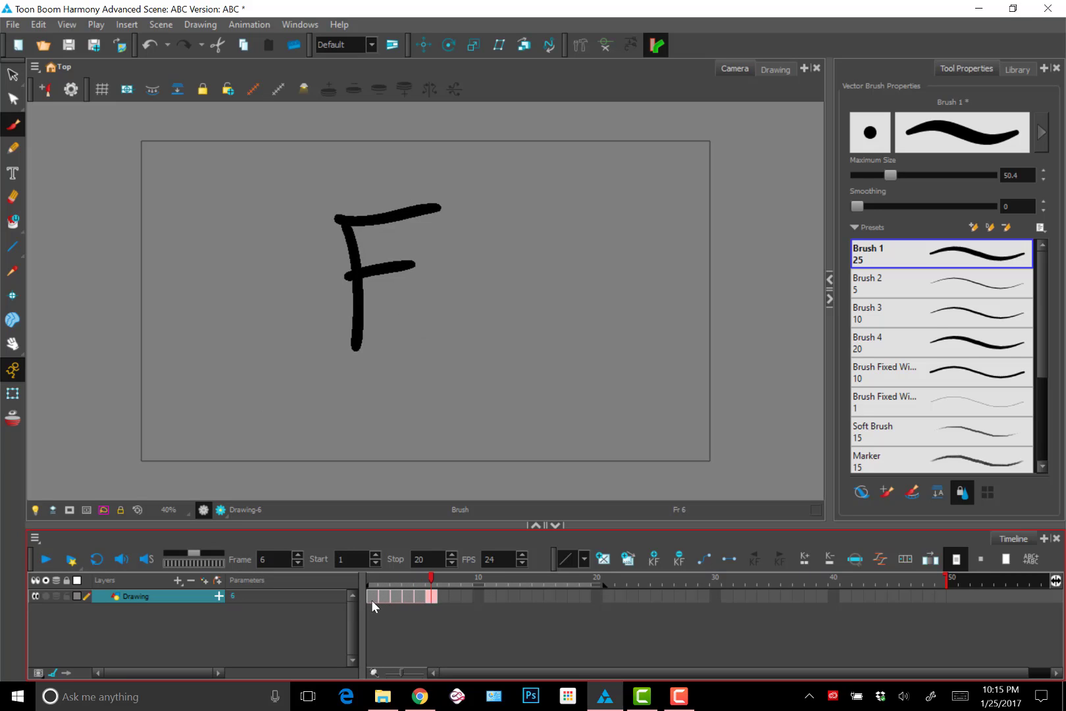
{"action": "left_click", "coordinate": [371, 600]}
{"action": "left_click", "coordinate": [384, 600]}
{"action": "left_click", "coordinate": [397, 600]}
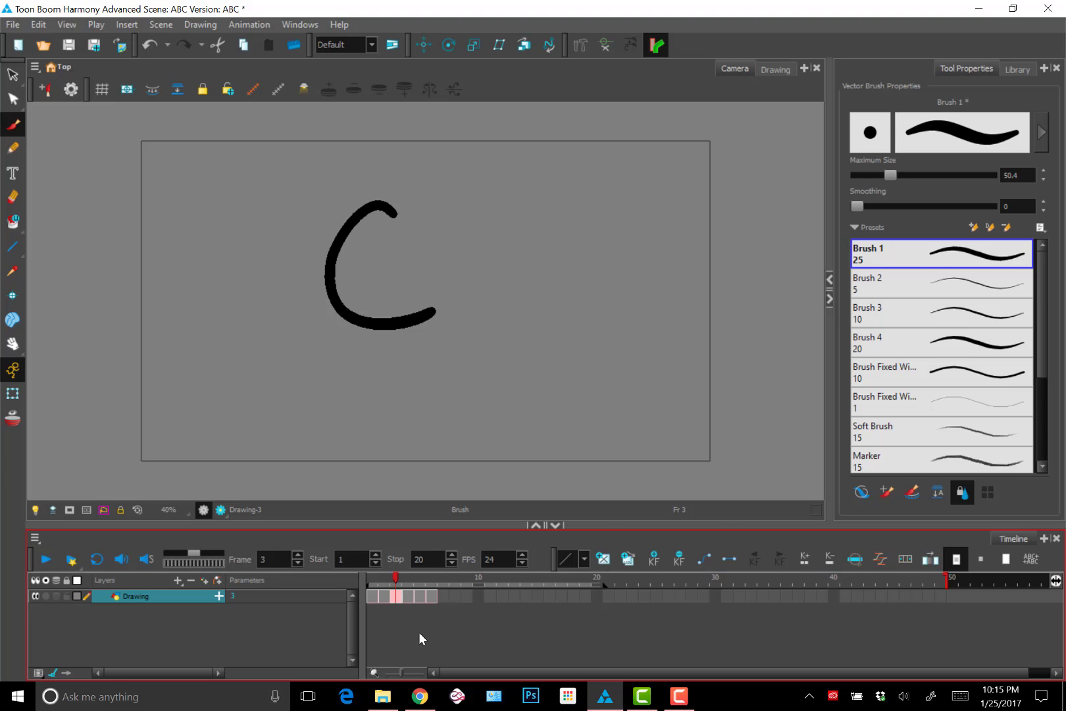
Extend the exposure of the A and B drawings by one frame each
{"action": "left_click", "coordinate": [373, 600]}
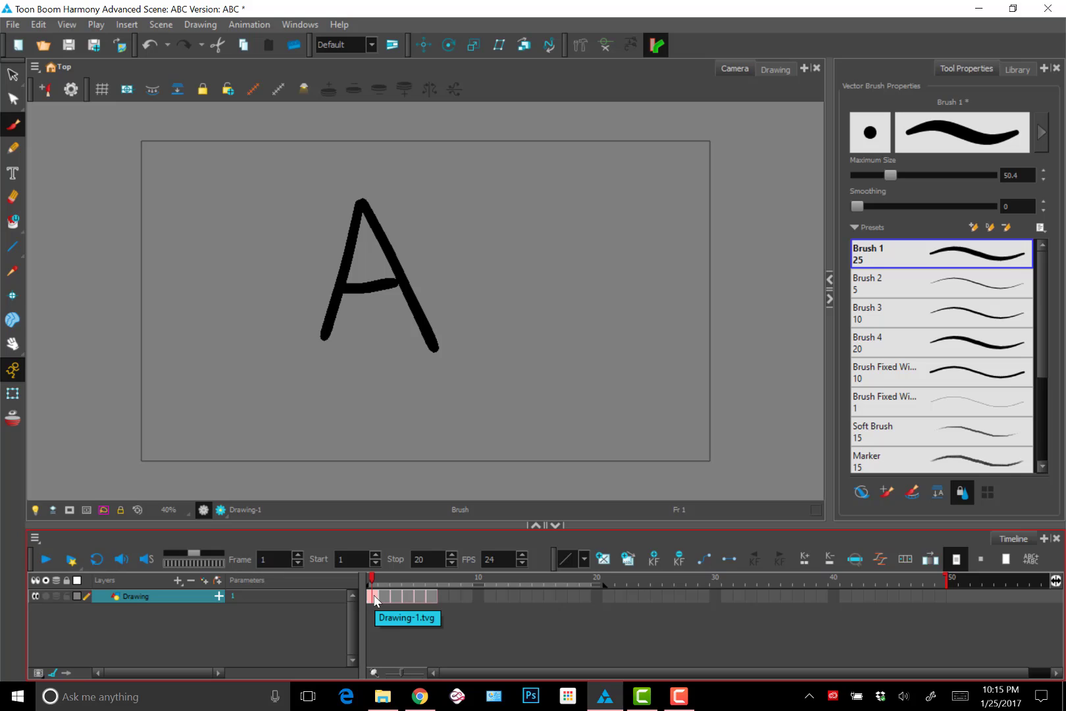
{"action": "key", "text": "plus"}
{"action": "left_click", "coordinate": [395, 597]}
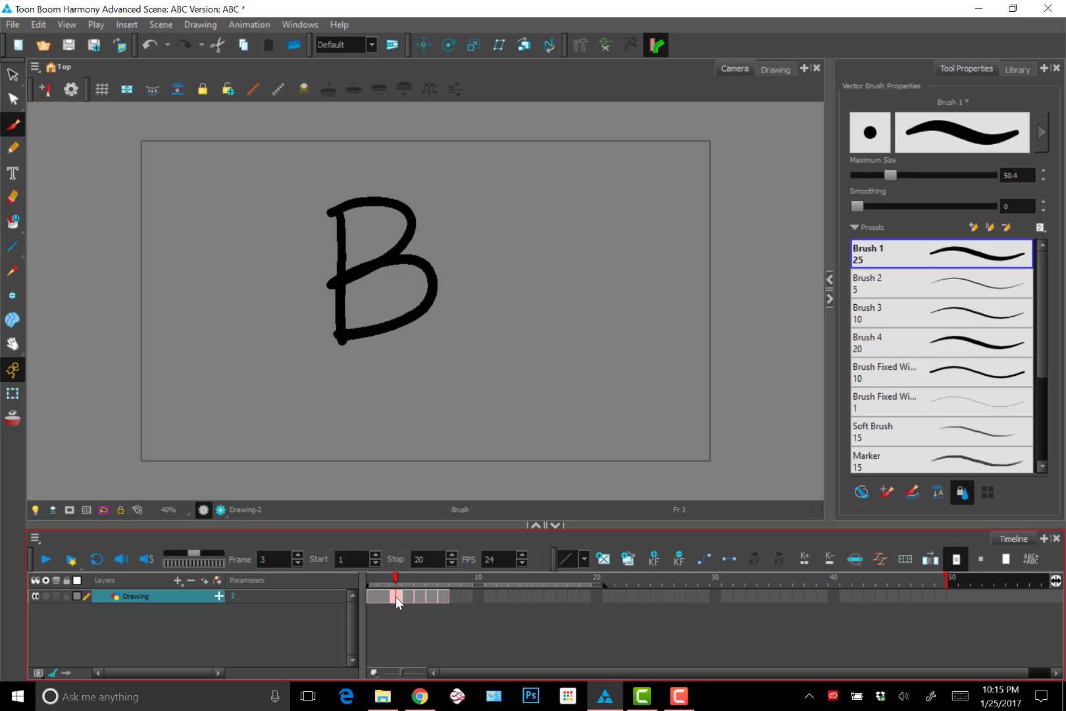
{"action": "key", "text": "plus"}
Scrub through the extended drawings to the empty cell at frame 9
{"action": "left_click", "coordinate": [400, 578]}
{"action": "left_click", "coordinate": [419, 579]}
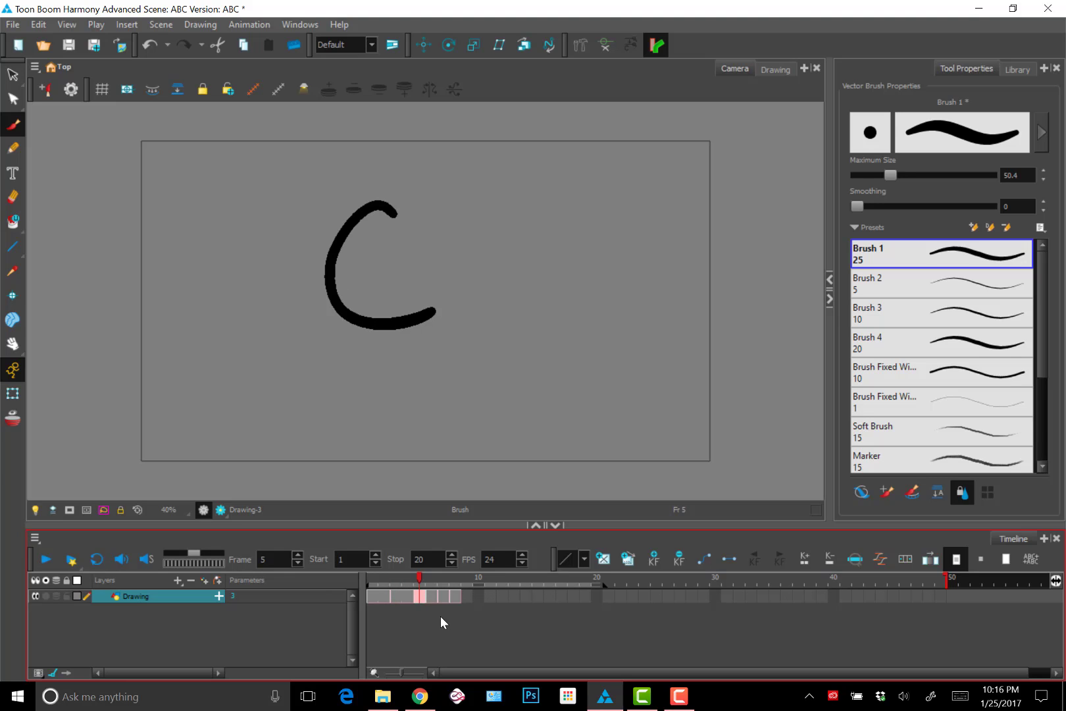
{"action": "left_click_drag", "start_coordinate": [419, 572], "coordinate": [465, 597]}
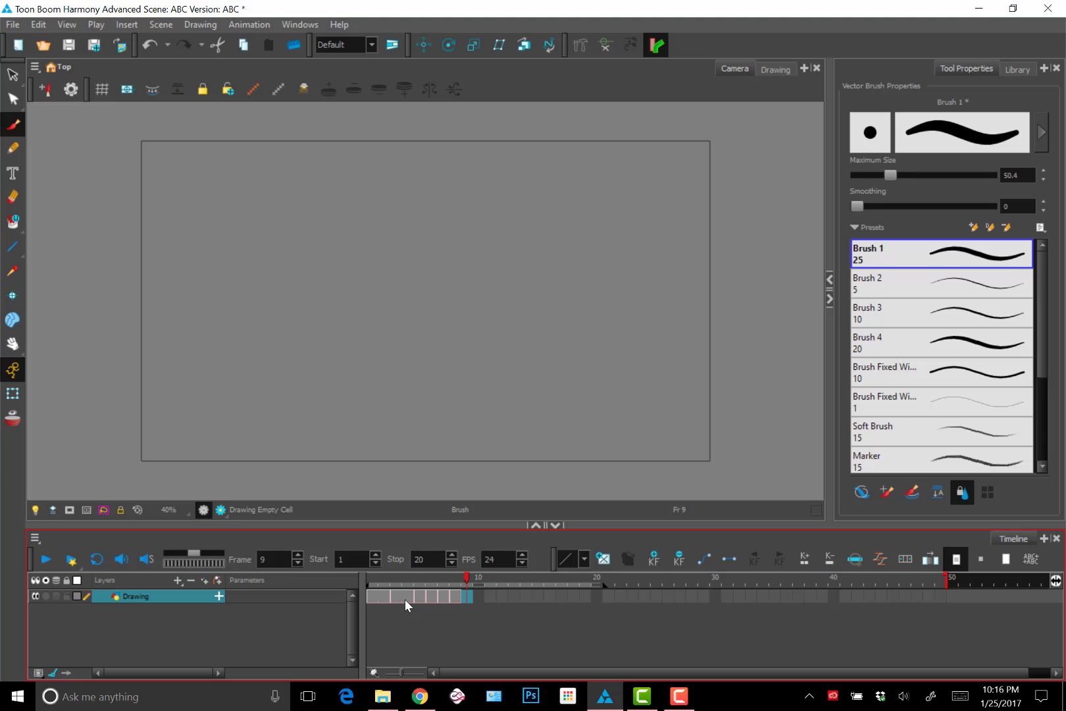
Extend the C drawing's exposure by eight frames, then reduce it back to a single frame
{"action": "left_click", "coordinate": [421, 595]}
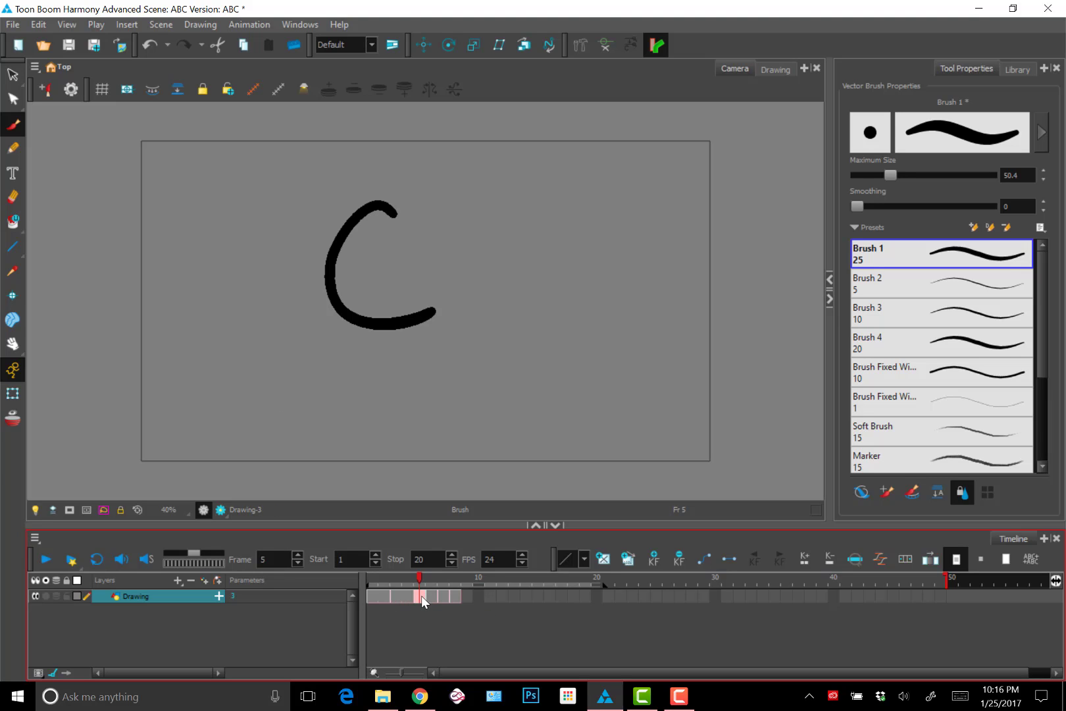
{"action": "key", "text": "plus"}
{"action": "key", "text": "plus"}
{"action": "key", "text": "plus"}
{"action": "key", "text": "plus"}
{"action": "key", "text": "plus"}
{"action": "key", "text": "plus"}
{"action": "key", "text": "plus"}
{"action": "key", "text": "plus"}
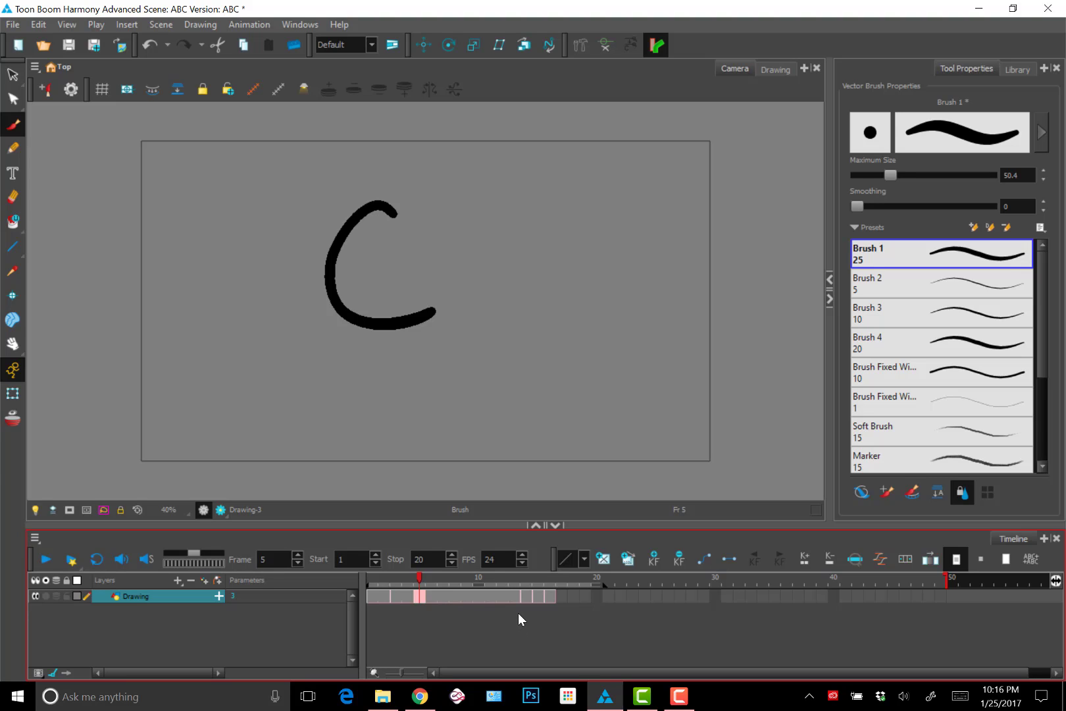
{"action": "left_click_drag", "start_coordinate": [518, 613], "coordinate": [428, 617]}
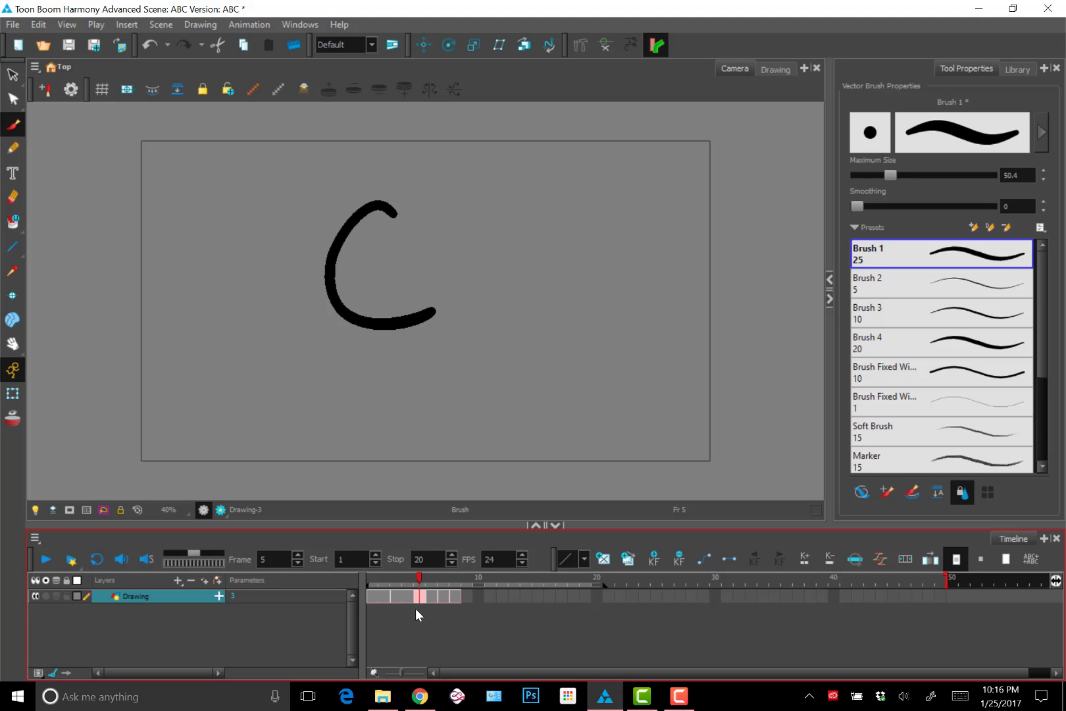
Reduce the exposure of the B and A drawings to one frame each and clear the selection
{"action": "left_click", "coordinate": [409, 607]}
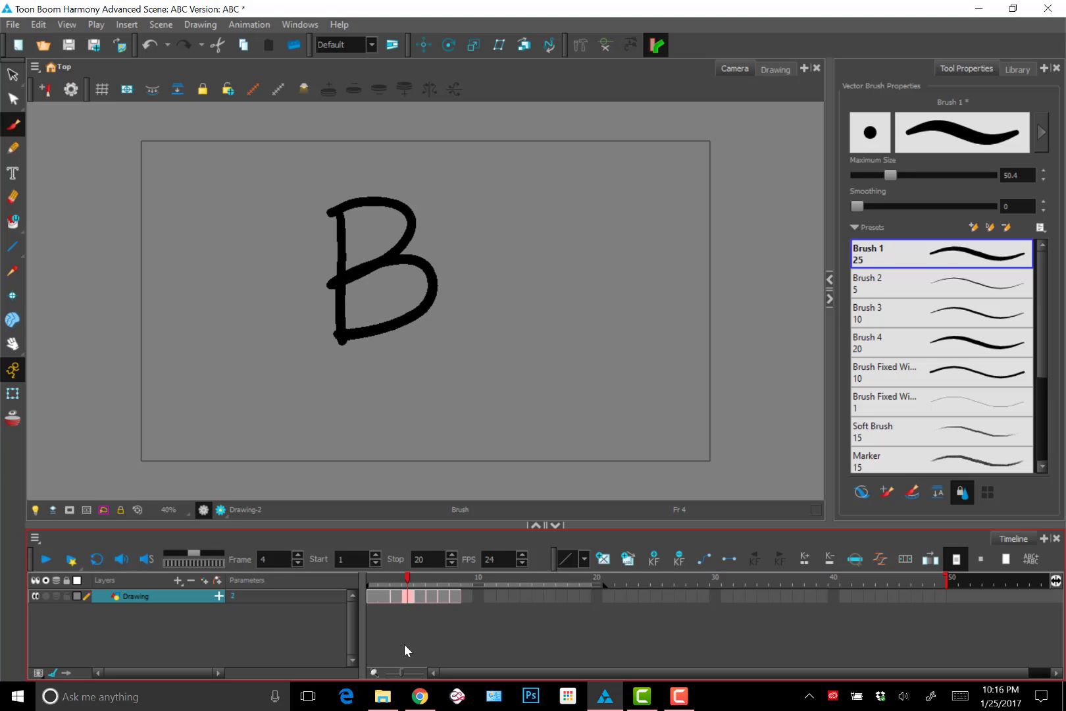
{"action": "key", "text": "minus"}
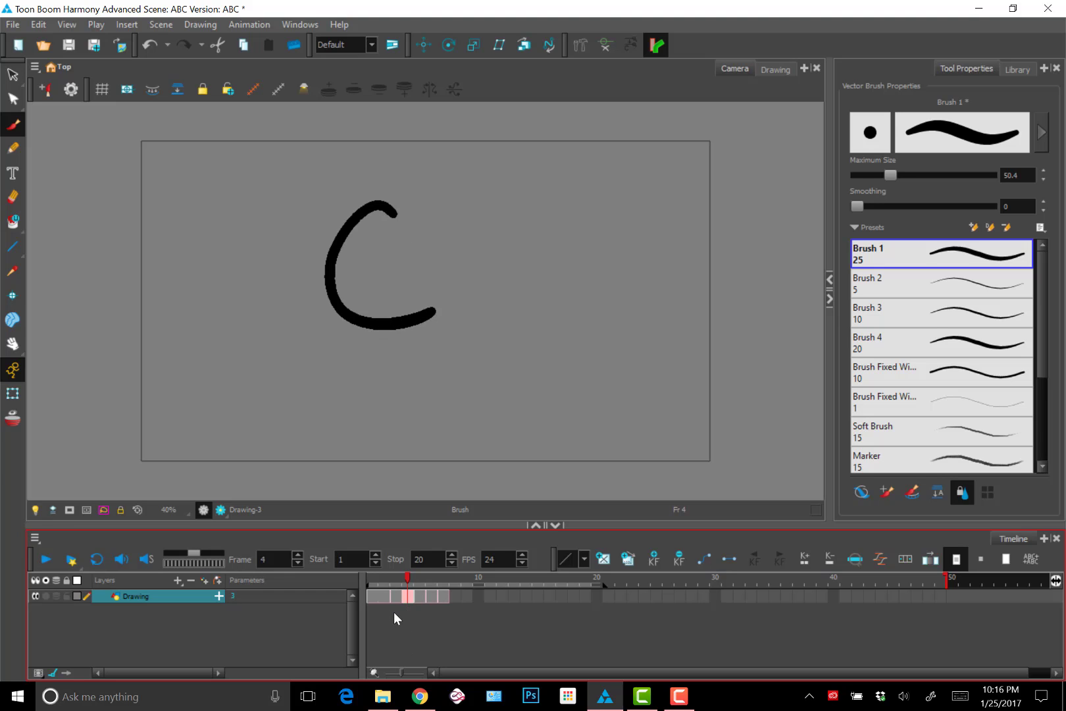
{"action": "left_click", "coordinate": [384, 599]}
{"action": "key", "text": "minus"}
{"action": "left_click", "coordinate": [400, 618]}
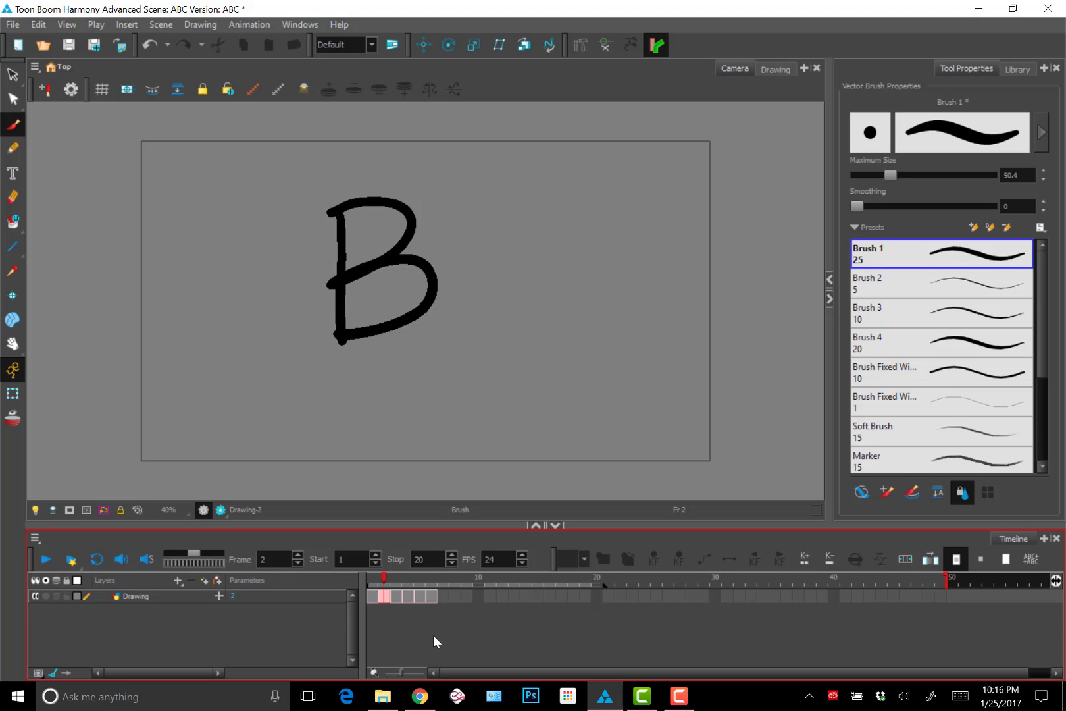
Select the A, B, C and D drawing cells one after another to view each letter
{"action": "left_click", "coordinate": [373, 596]}
{"action": "left_click", "coordinate": [383, 596]}
{"action": "left_click", "coordinate": [395, 597]}
{"action": "left_click", "coordinate": [407, 599]}
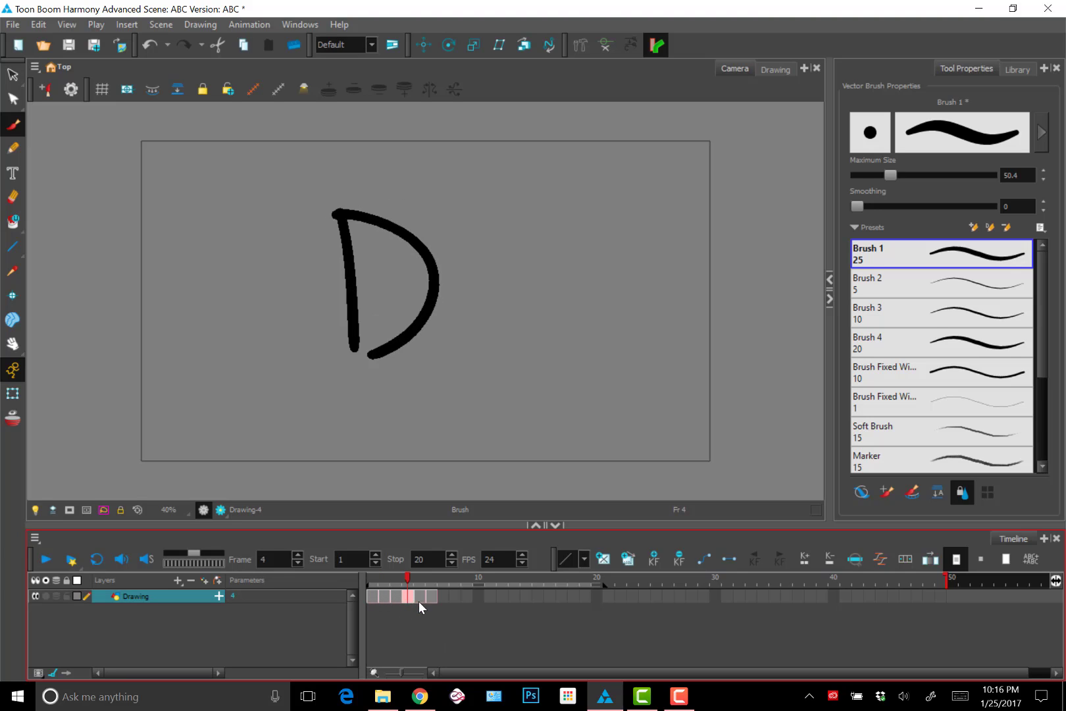
View the E and F drawings, then select all six drawing cells and set their exposure to 2
{"action": "left_click", "coordinate": [419, 600]}
{"action": "left_click", "coordinate": [431, 598]}
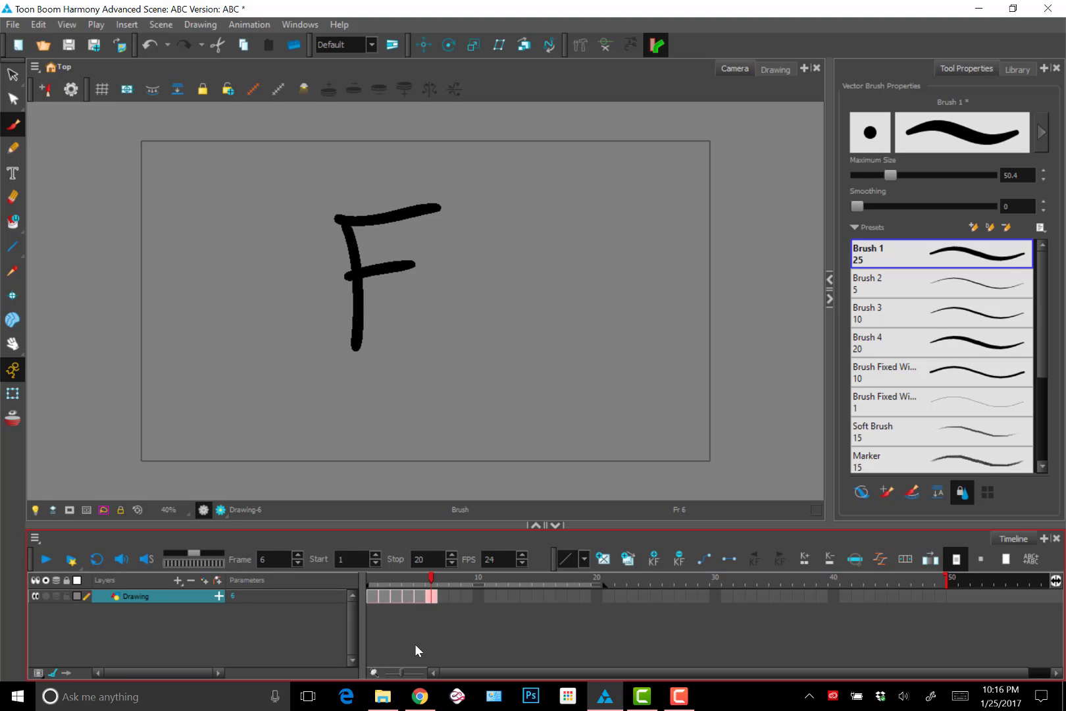
{"action": "left_click", "coordinate": [371, 598]}
{"action": "left_click_drag", "start_coordinate": [427, 599], "coordinate": [383, 594]}
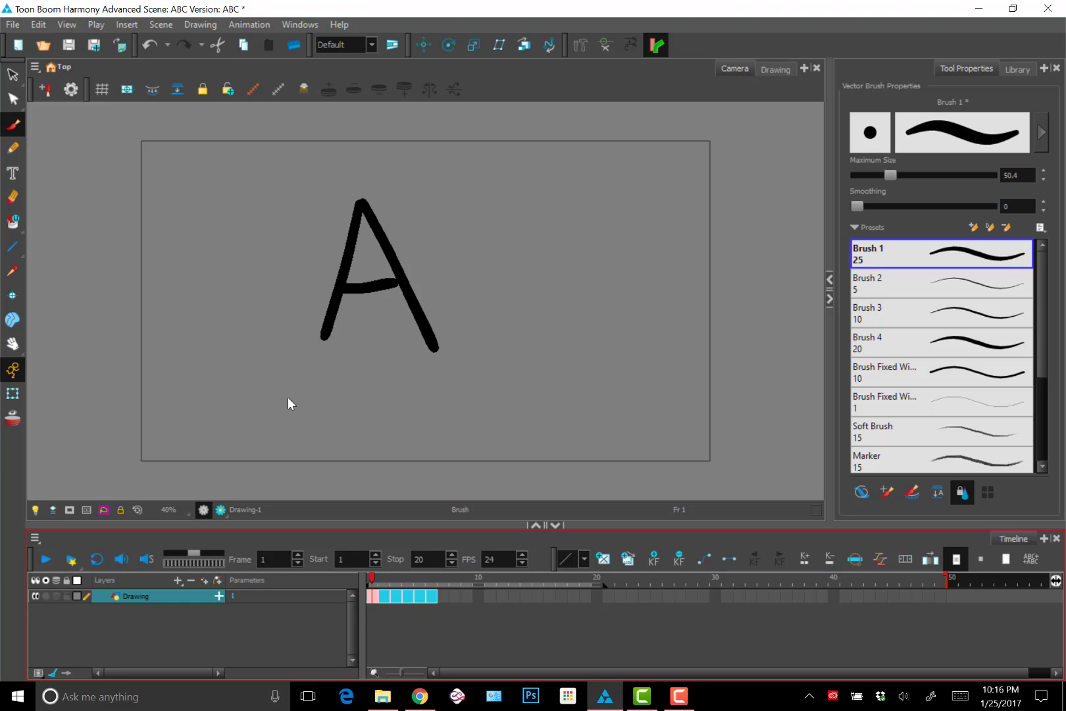
{"action": "right_click", "coordinate": [408, 595]}
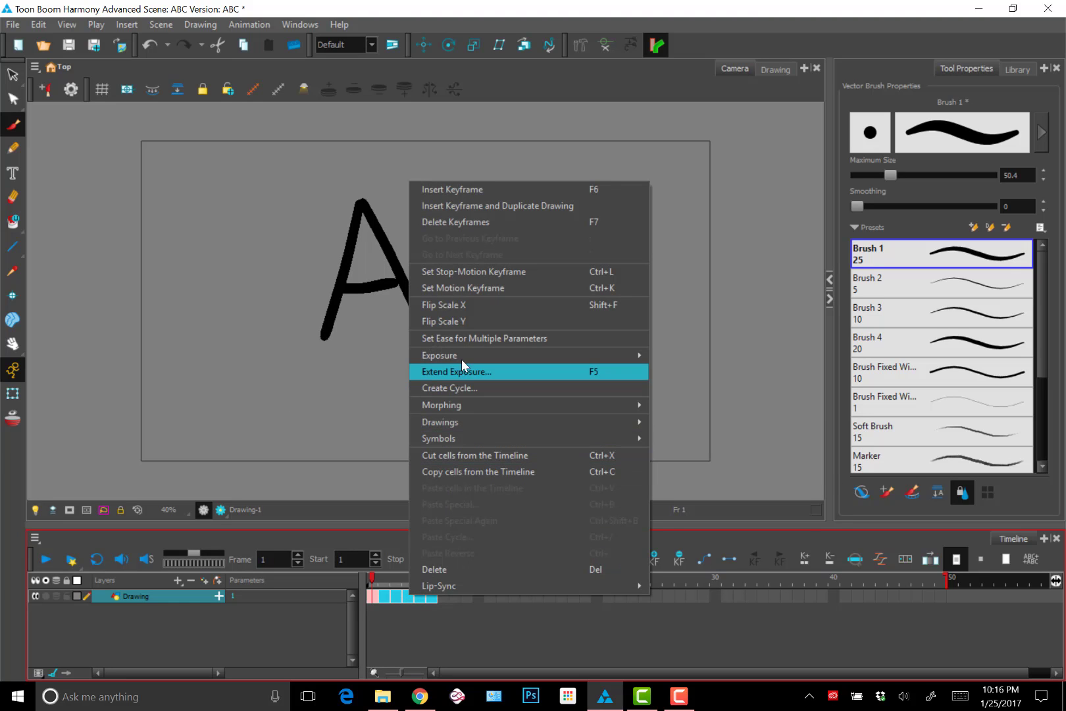
{"action": "mouse_move", "coordinate": [465, 355]}
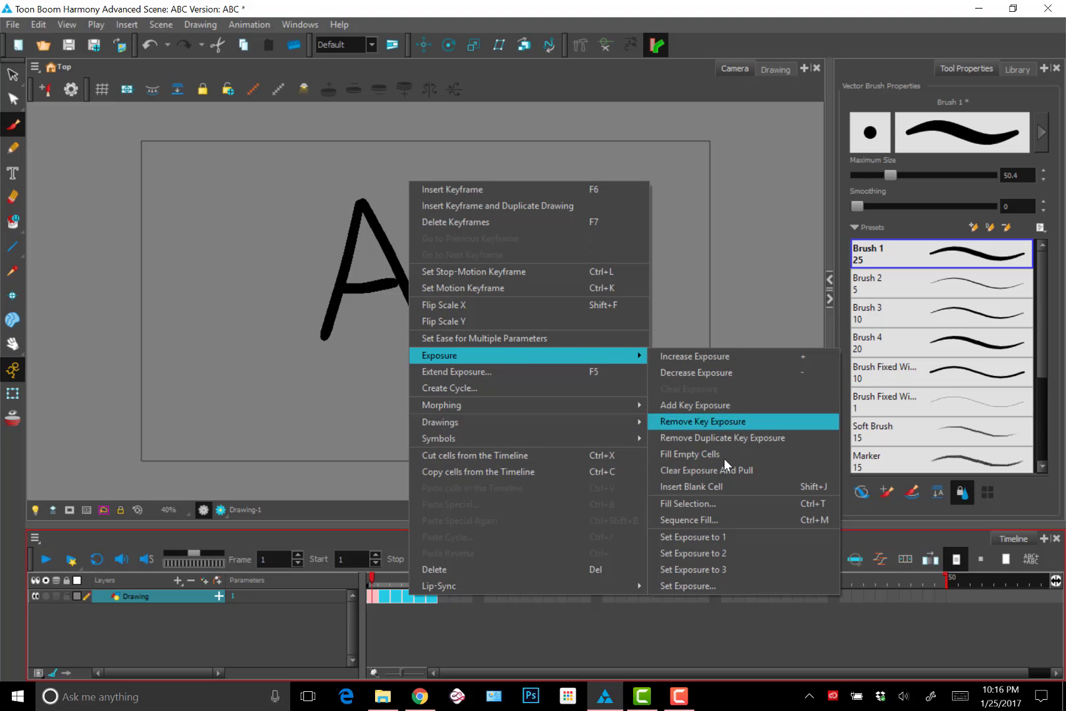
{"action": "left_click", "coordinate": [729, 551]}
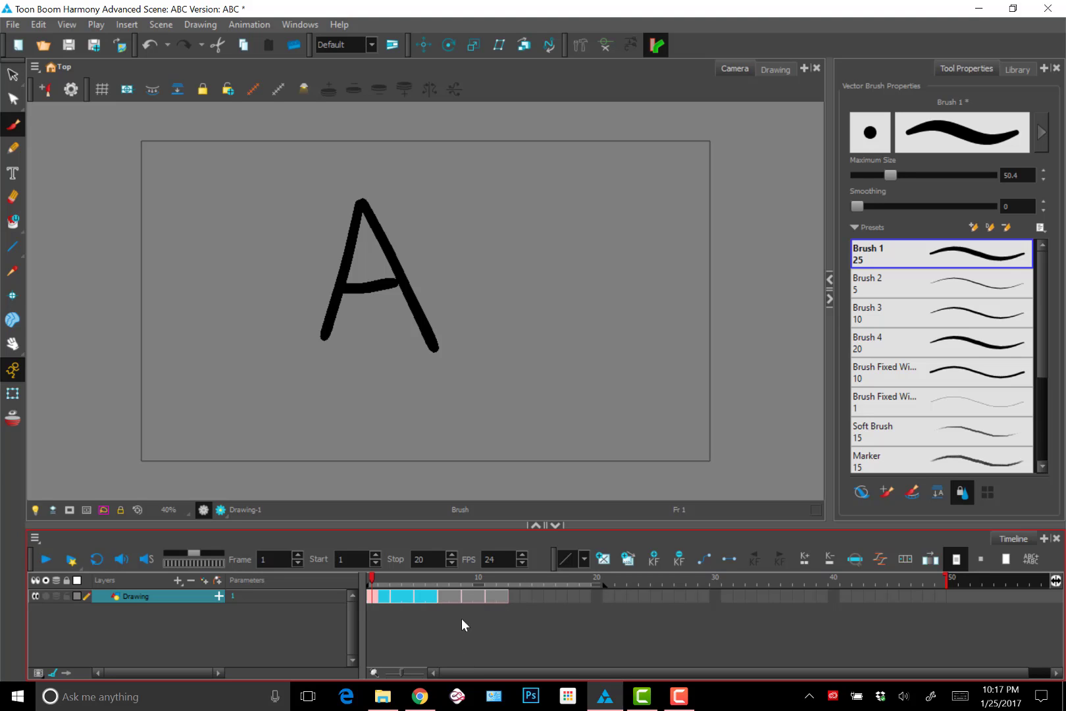
Scrub through the two-frame drawings, go to the empty frame 13 and brush a letter G there
{"action": "left_click_drag", "start_coordinate": [395, 579], "coordinate": [352, 594]}
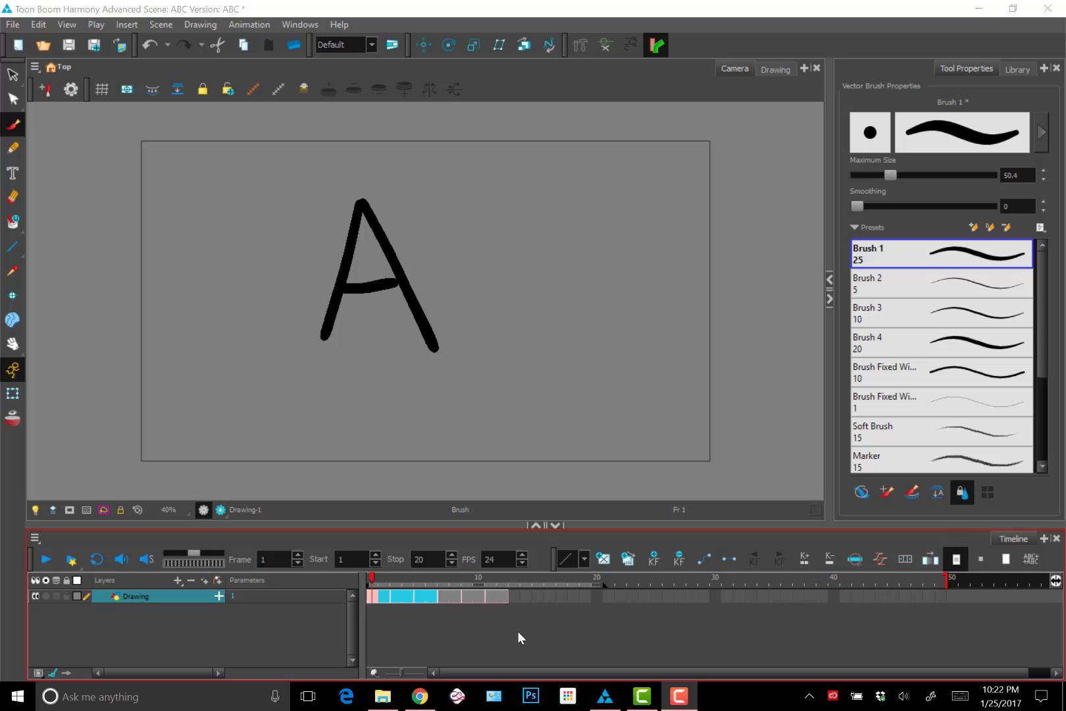
{"action": "left_click_drag", "start_coordinate": [371, 577], "coordinate": [501, 581]}
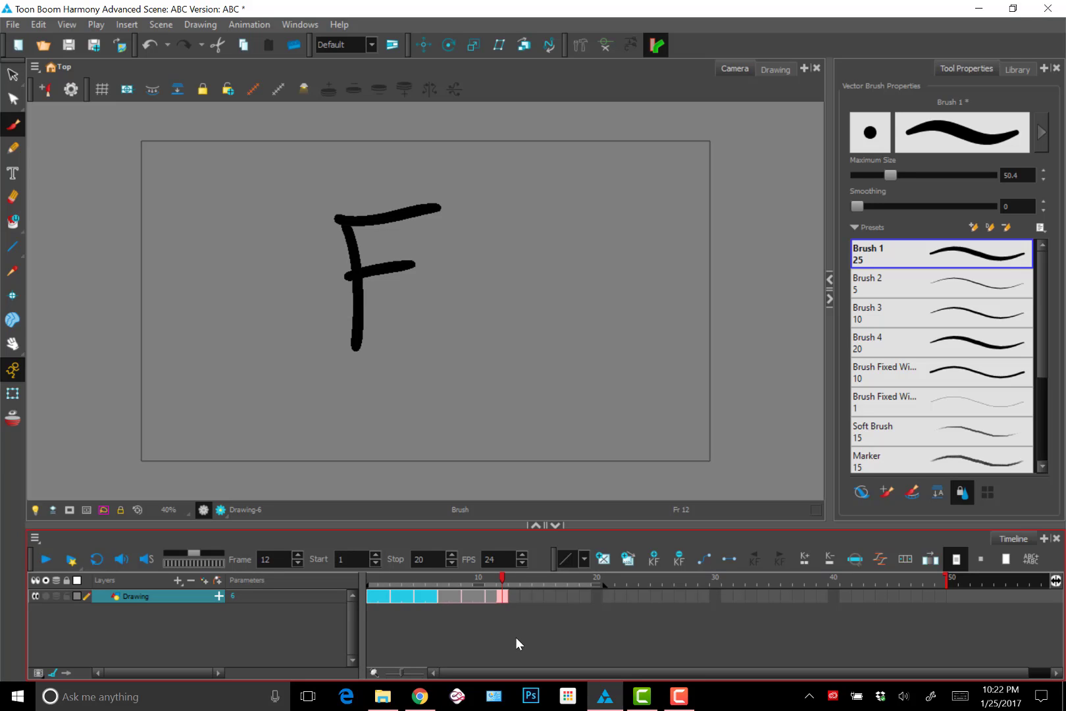
{"action": "key", "text": "period"}
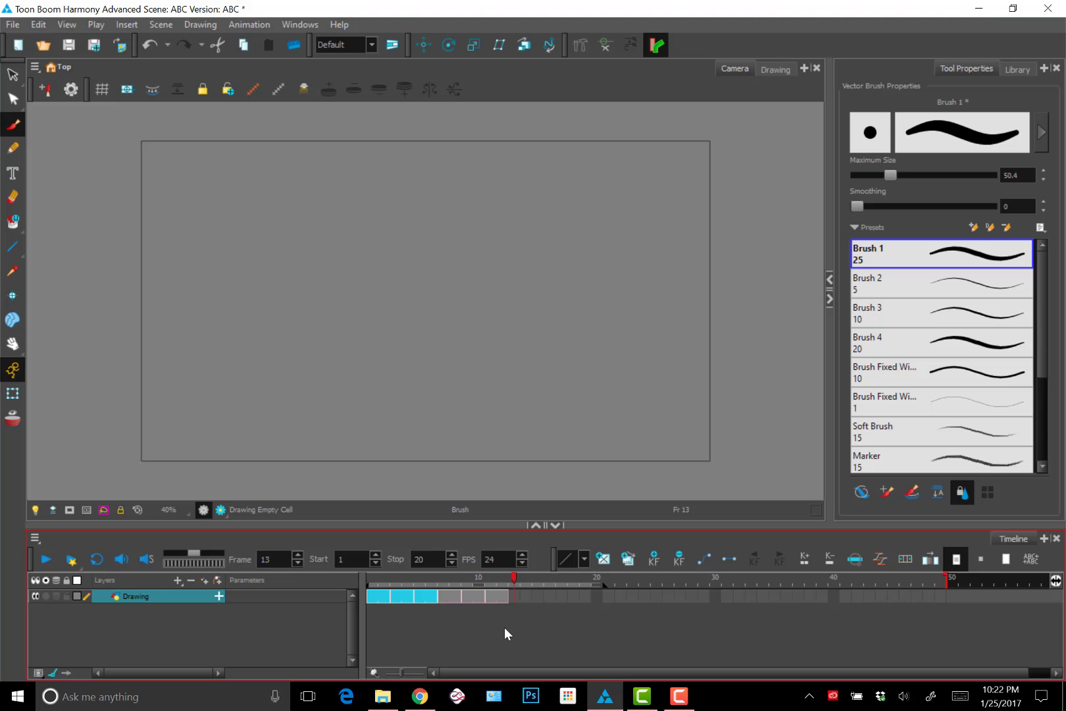
{"action": "mouse_move", "coordinate": [393, 219]}
{"action": "left_mouse_down"}
{"action": "mouse_move", "coordinate": [302, 250]}
{"action": "mouse_move", "coordinate": [409, 310]}
{"action": "mouse_move", "coordinate": [339, 286]}
{"action": "mouse_move", "coordinate": [393, 352]}
{"action": "left_mouse_up"}
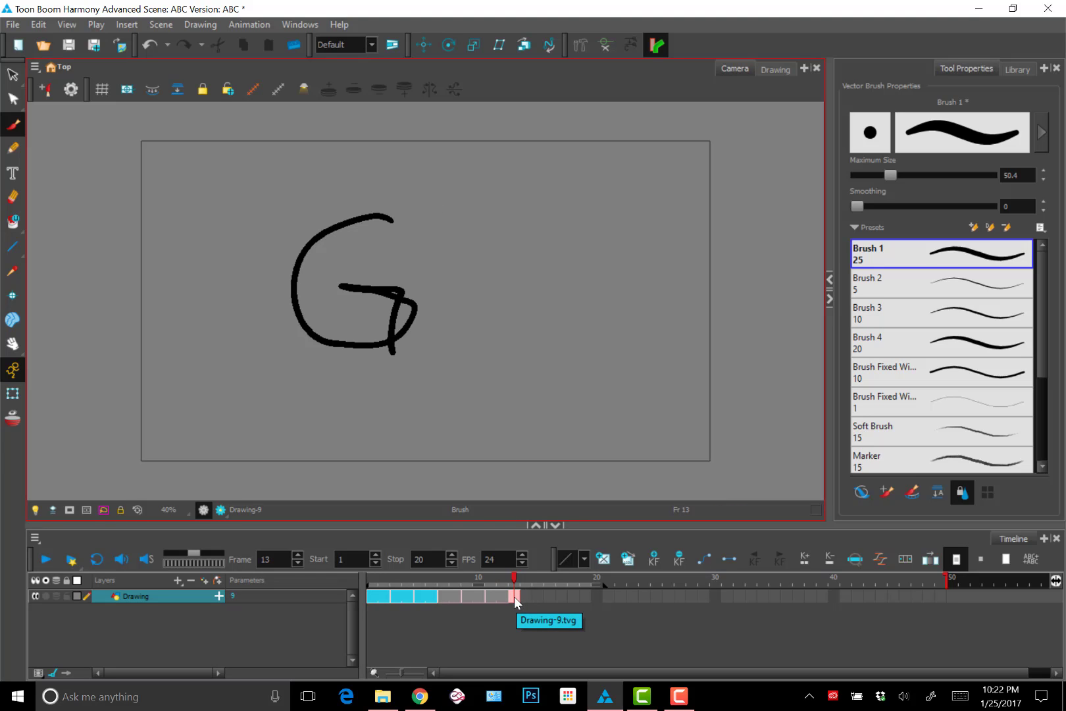
Check the F drawing at frame 12, then delete the G drawing at frame 13
{"action": "key", "text": "comma"}
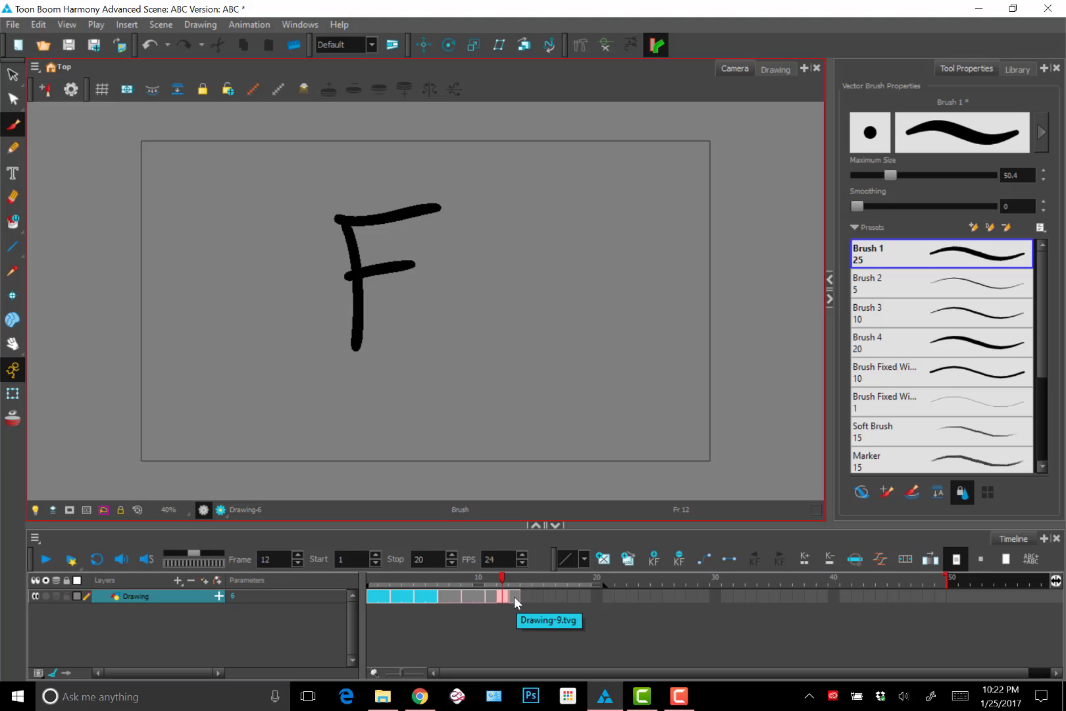
{"action": "left_click", "coordinate": [515, 596]}
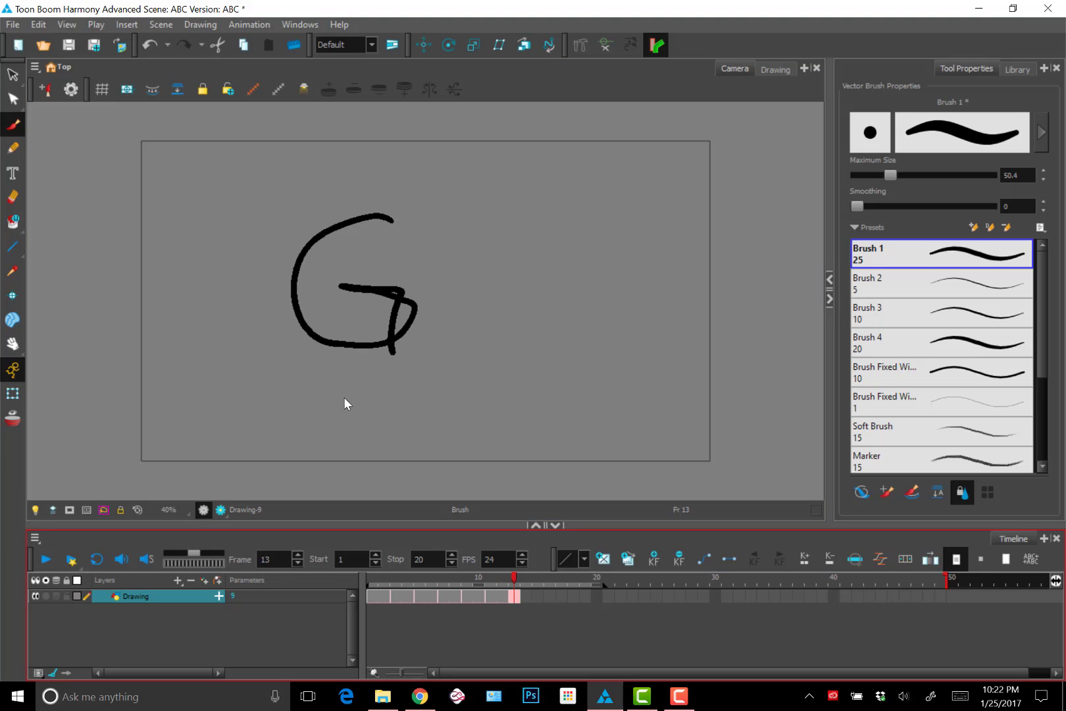
{"action": "key", "text": "Delete"}
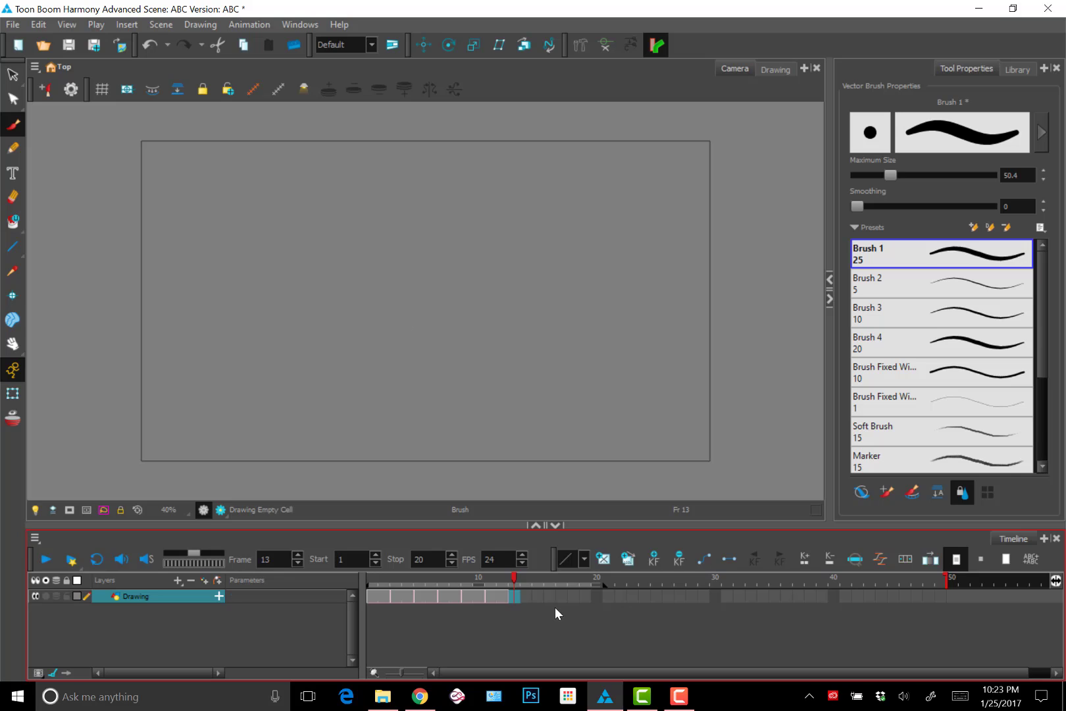
Brush another letter G in the empty cell at frame 13, then delete that cell's drawing
{"action": "left_click", "coordinate": [554, 606]}
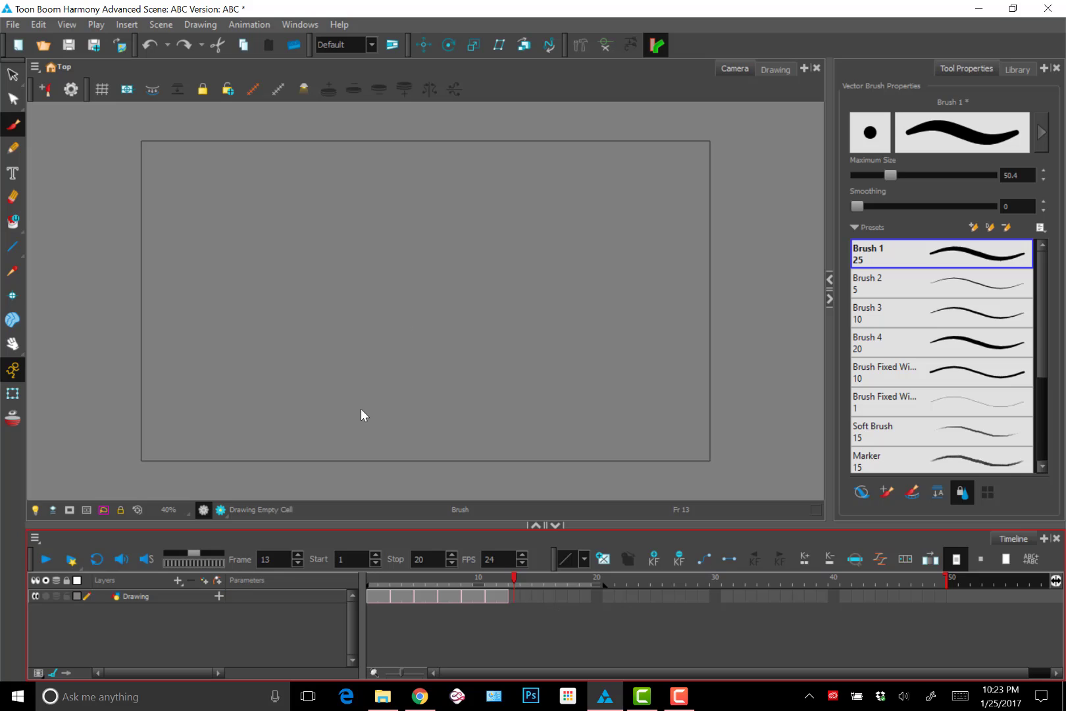
{"action": "left_click", "coordinate": [516, 598]}
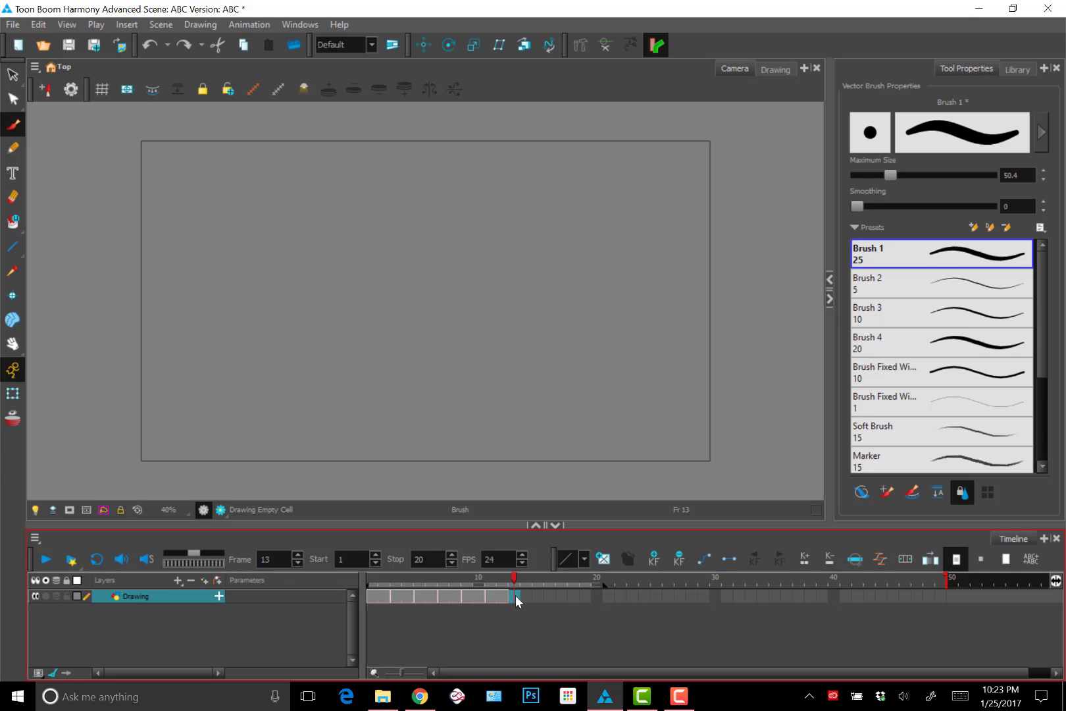
{"action": "mouse_move", "coordinate": [410, 272]}
{"action": "left_mouse_down"}
{"action": "mouse_move", "coordinate": [424, 266]}
{"action": "mouse_move", "coordinate": [444, 367]}
{"action": "mouse_move", "coordinate": [441, 409]}
{"action": "left_mouse_up"}
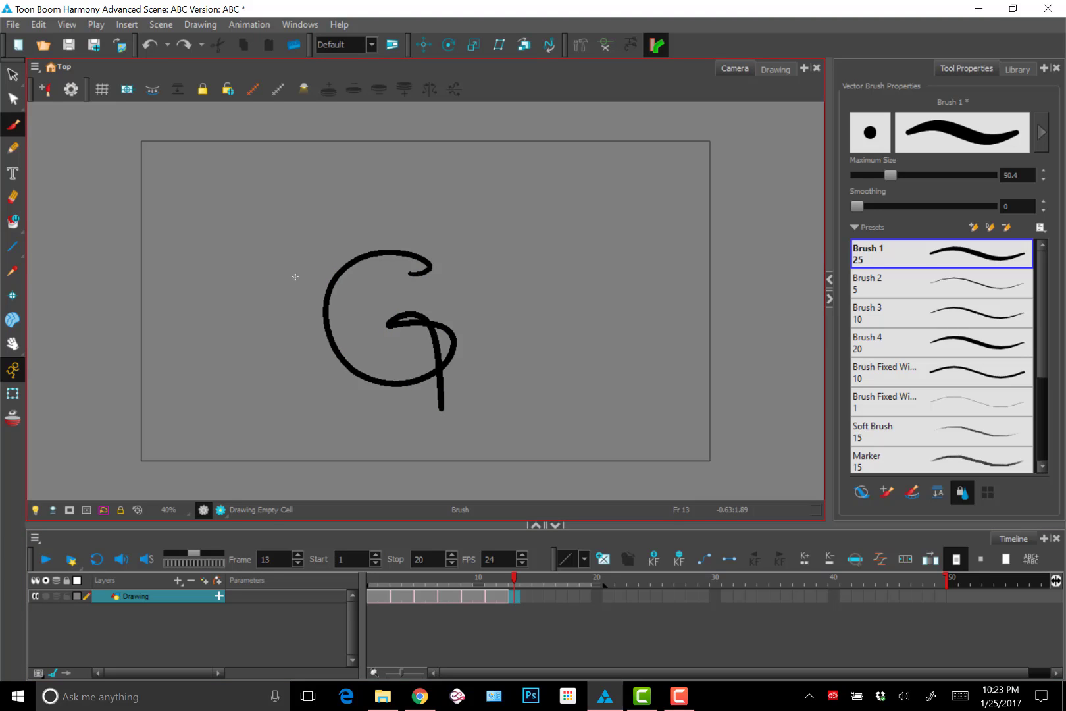
{"action": "left_click", "coordinate": [513, 597]}
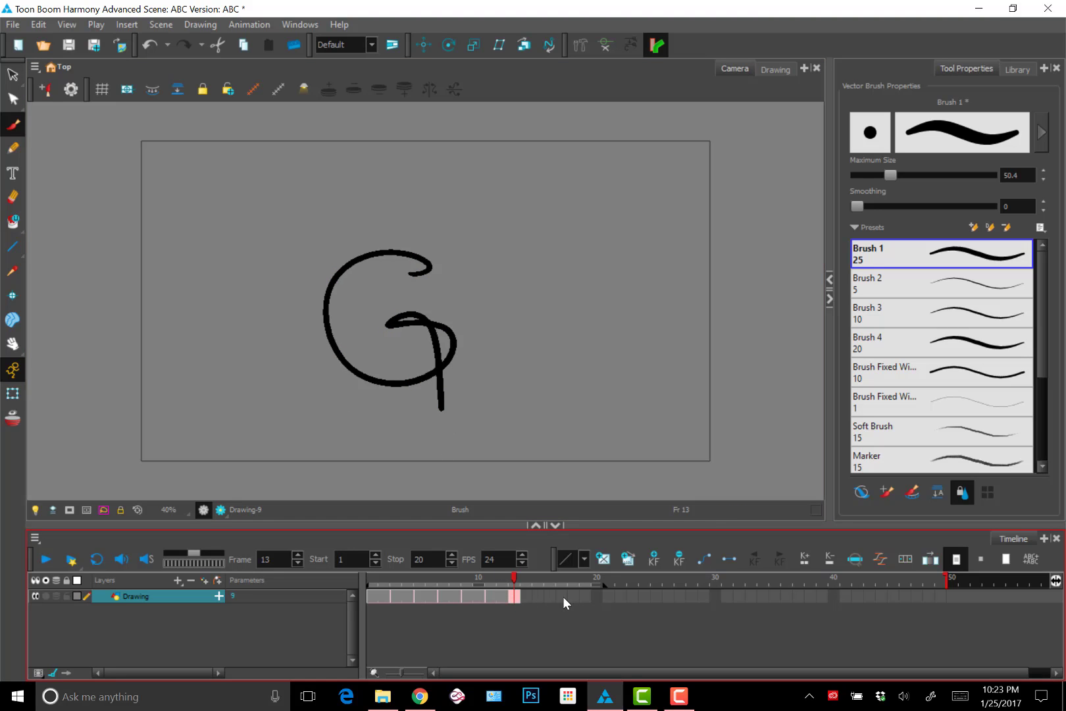
{"action": "key", "text": "Delete"}
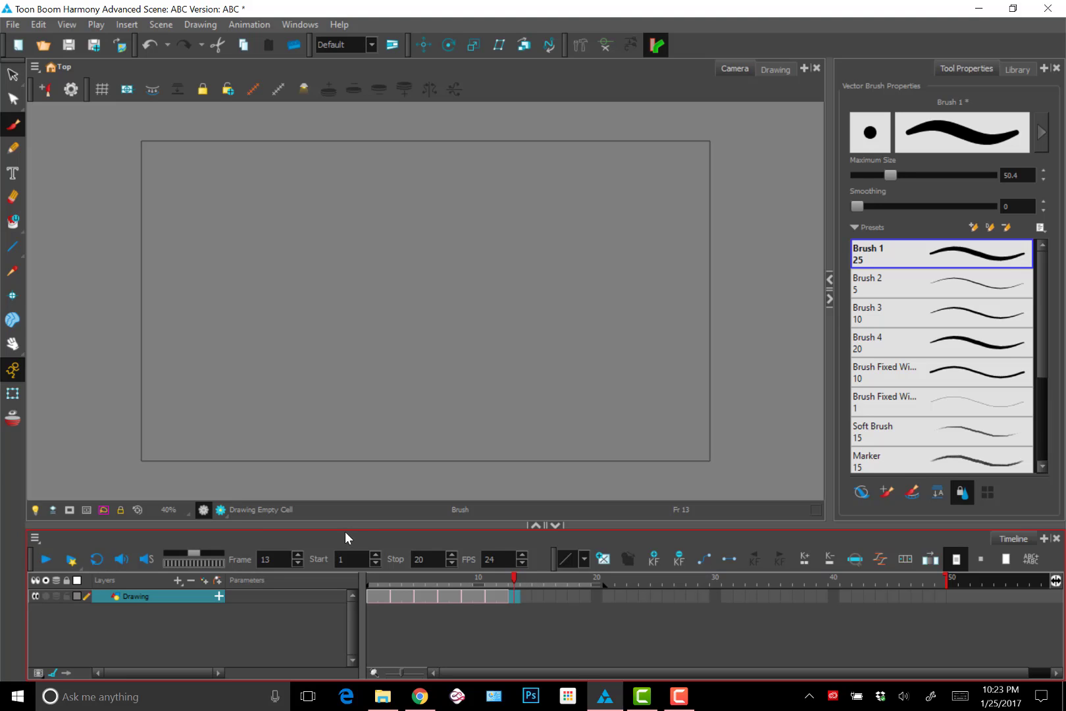
Turn onion skinning on, off and on again over the empty frame 13
{"action": "left_click", "coordinate": [13, 424]}
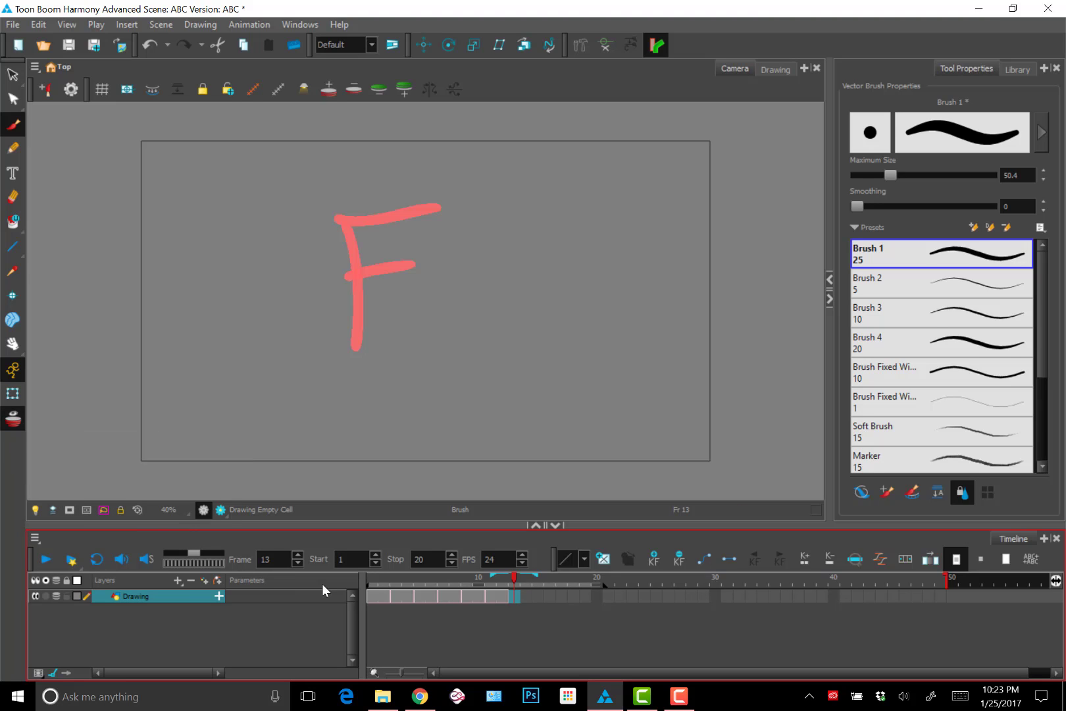
{"action": "left_click", "coordinate": [13, 418]}
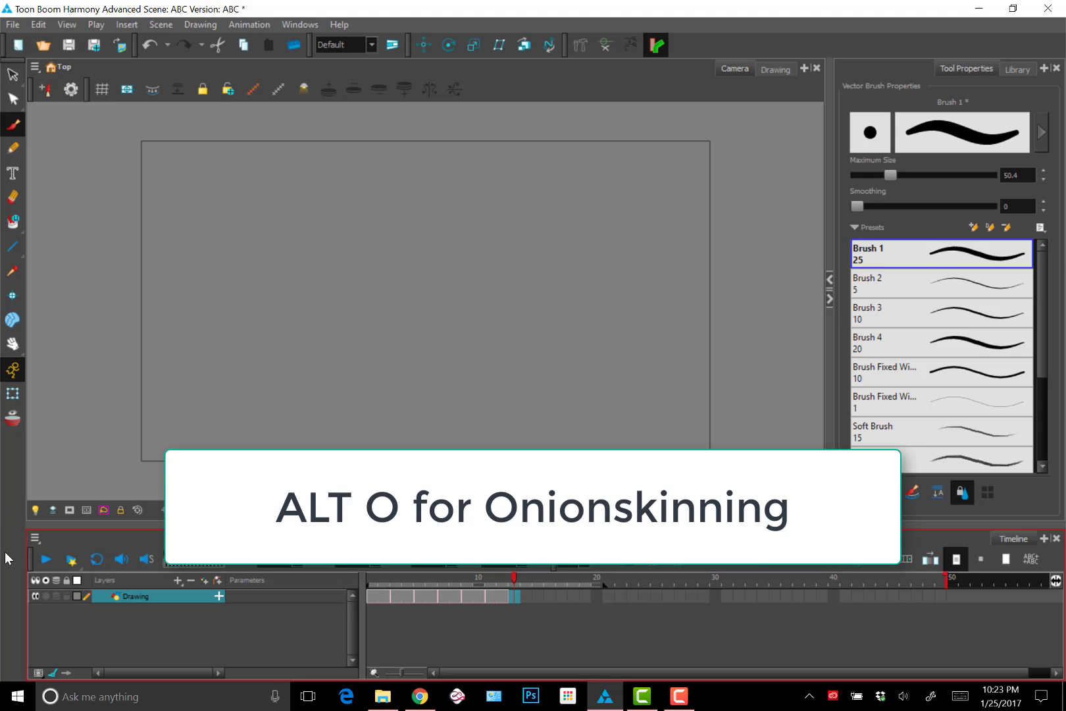
{"action": "key", "text": "alt+o"}
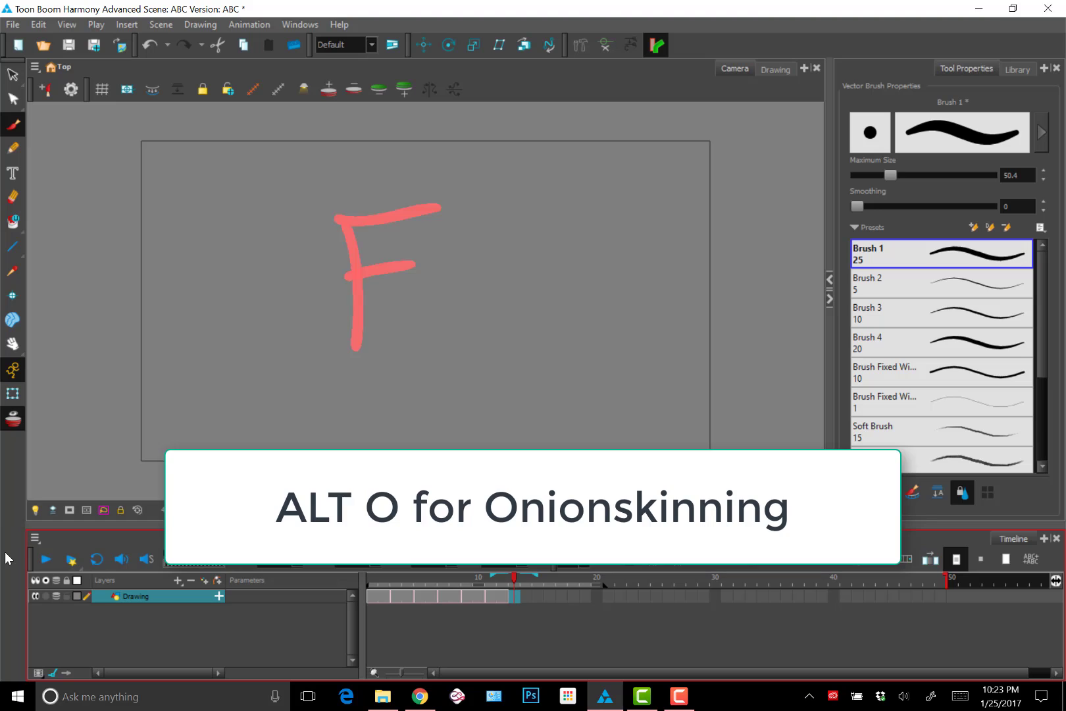
At frame 12, extend the onion skin range back to frame 1, then shorten it to the two preceding frames
{"action": "left_click", "coordinate": [501, 579]}
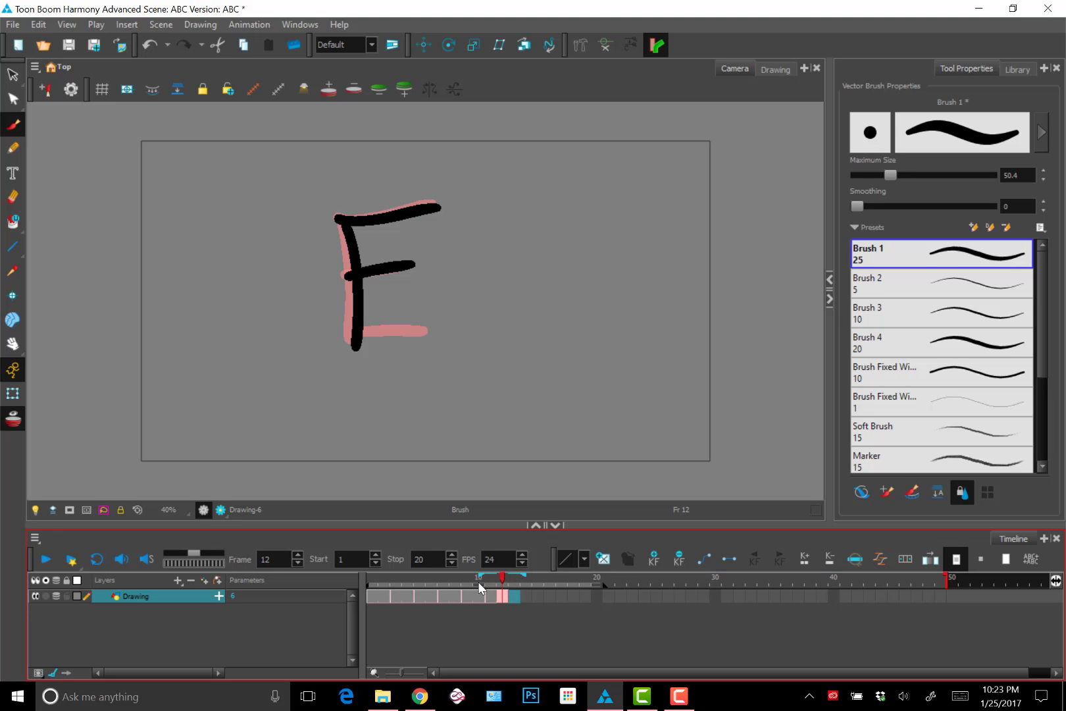
{"action": "mouse_move", "coordinate": [480, 580]}
{"action": "left_mouse_down"}
{"action": "mouse_move", "coordinate": [371, 578]}
{"action": "mouse_move", "coordinate": [247, 386]}
{"action": "left_mouse_up"}
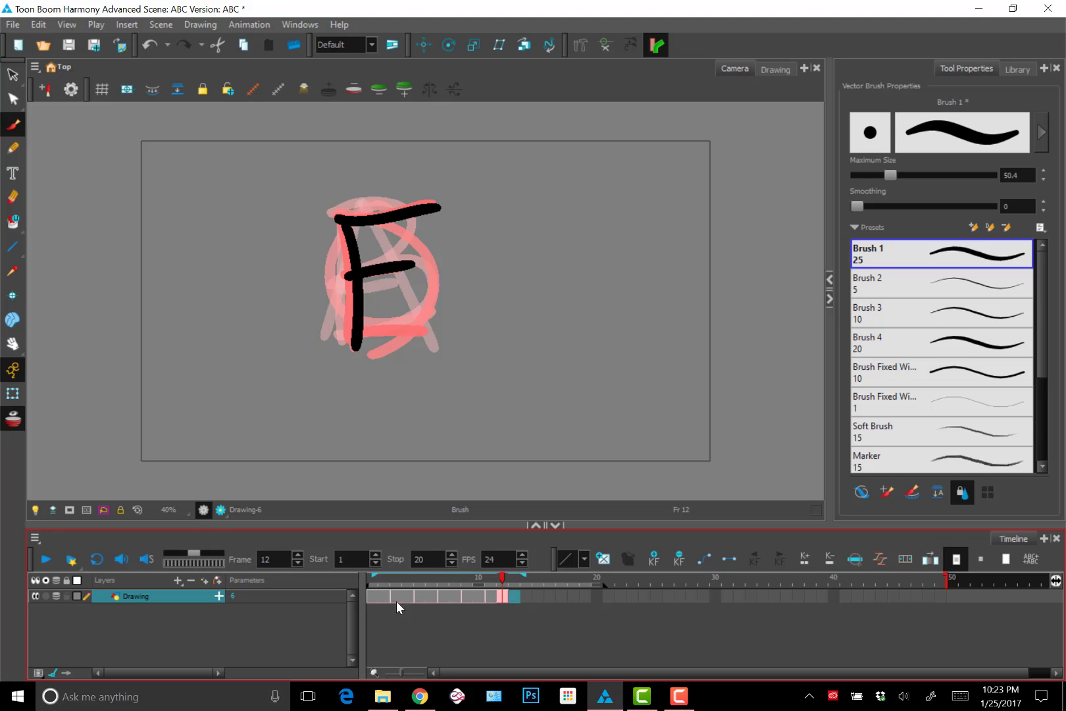
{"action": "left_click_drag", "start_coordinate": [373, 577], "coordinate": [483, 586]}
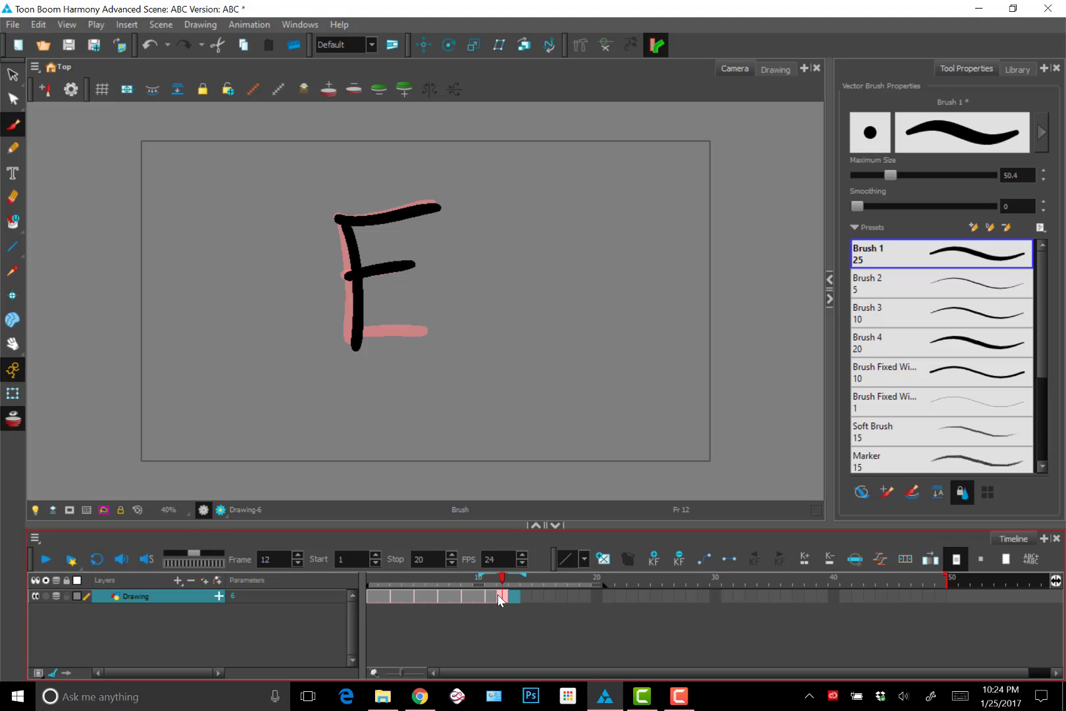
Set the brush's maximum size to 66 and draw a letter G at frame 13 over the onion-skinned F
{"action": "key", "text": "period"}
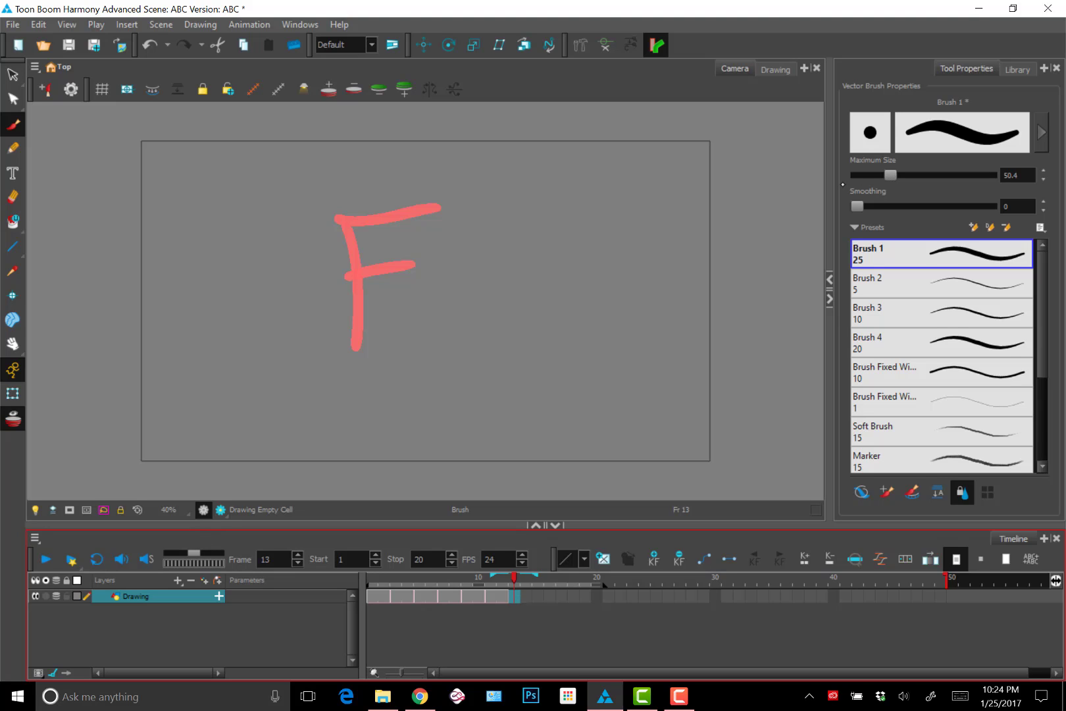
{"action": "left_click_drag", "start_coordinate": [890, 173], "coordinate": [901, 174]}
{"action": "mouse_move", "coordinate": [420, 229]}
{"action": "left_mouse_down"}
{"action": "mouse_move", "coordinate": [335, 276]}
{"action": "mouse_move", "coordinate": [373, 287]}
{"action": "mouse_move", "coordinate": [441, 275]}
{"action": "left_mouse_up"}
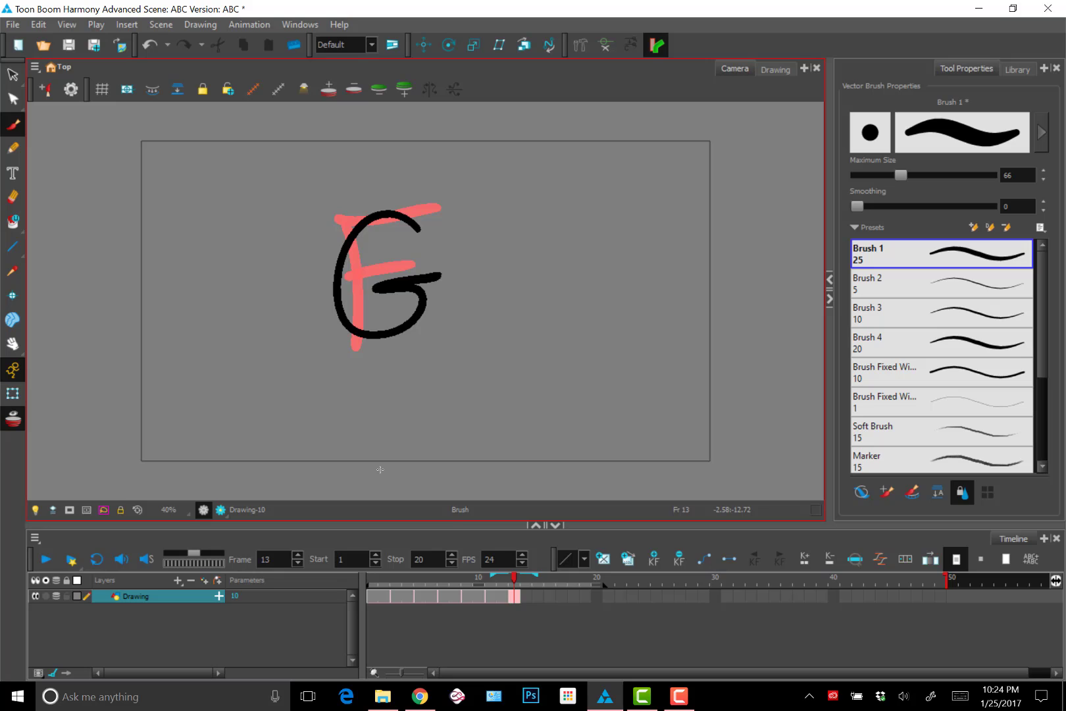
Draw a letter H at frame 14 with two upright strokes and a crossbar
{"action": "key", "text": "period"}
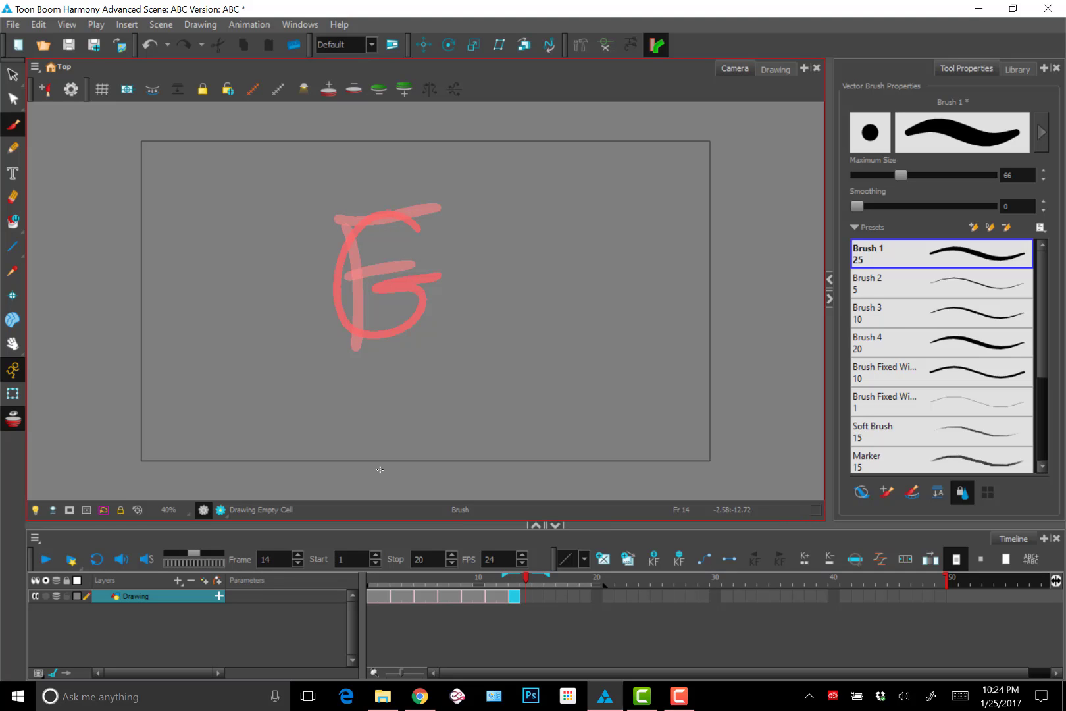
{"action": "left_click_drag", "start_coordinate": [343, 204], "coordinate": [359, 366]}
{"action": "left_click_drag", "start_coordinate": [404, 201], "coordinate": [423, 376]}
{"action": "left_click_drag", "start_coordinate": [349, 297], "coordinate": [386, 294]}
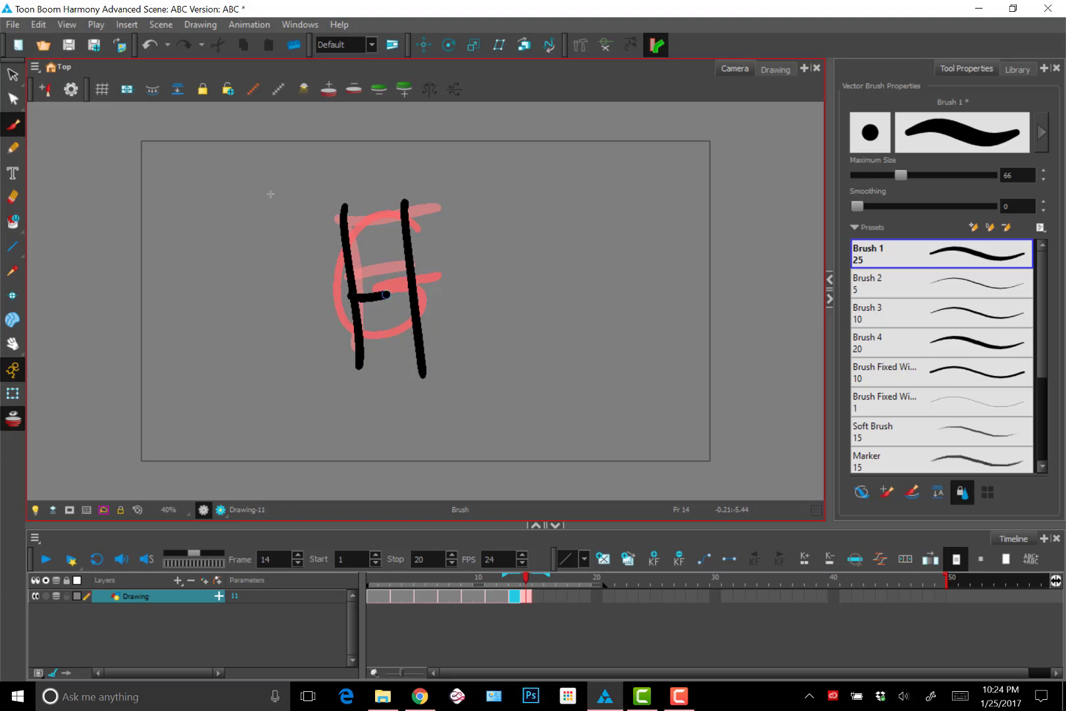
Draw a letter I at frame 15 with an upright stroke and bars across its top and bottom
{"action": "key", "text": "period"}
{"action": "left_click_drag", "start_coordinate": [389, 212], "coordinate": [401, 349]}
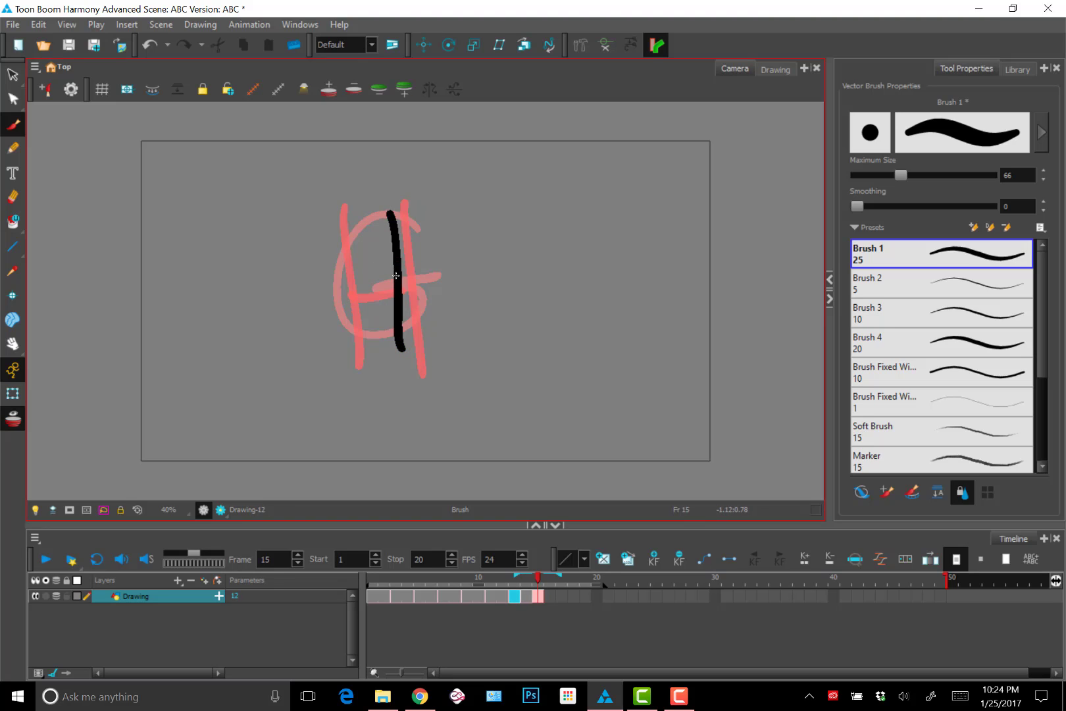
{"action": "left_click_drag", "start_coordinate": [331, 225], "coordinate": [436, 197]}
{"action": "left_click_drag", "start_coordinate": [364, 353], "coordinate": [450, 342]}
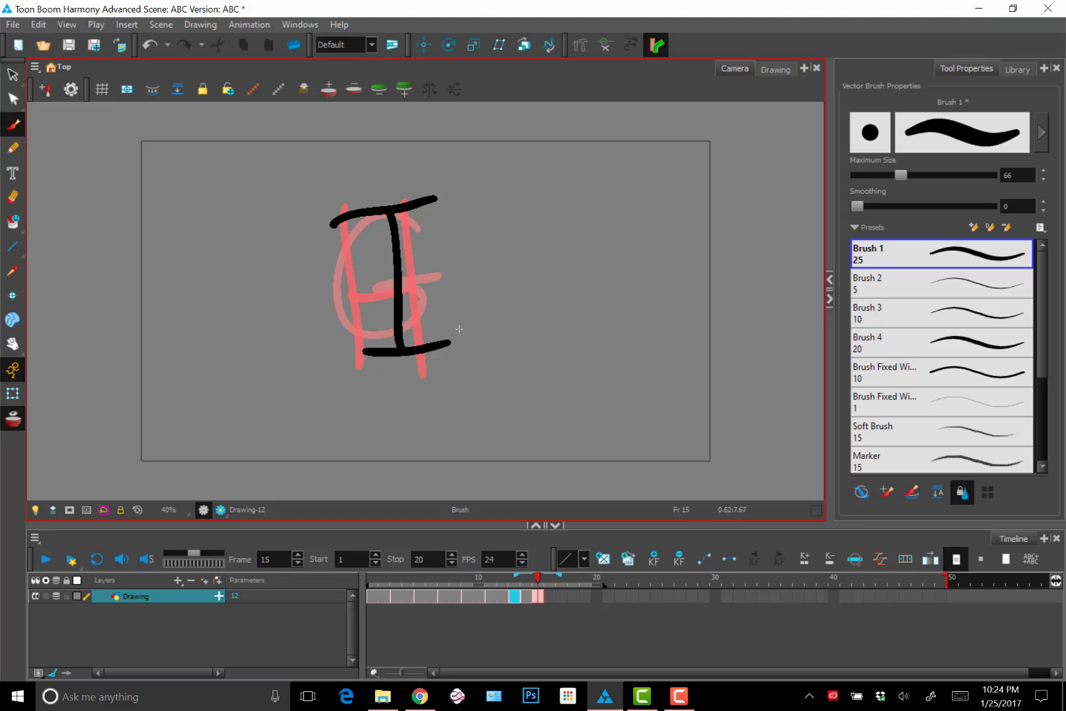
Step between frames 13 and 15 to compare the onion-skinned G, H and I drawings
{"action": "key", "text": "period"}
{"action": "key", "text": "comma"}
{"action": "key", "text": "comma"}
{"action": "key", "text": "comma"}
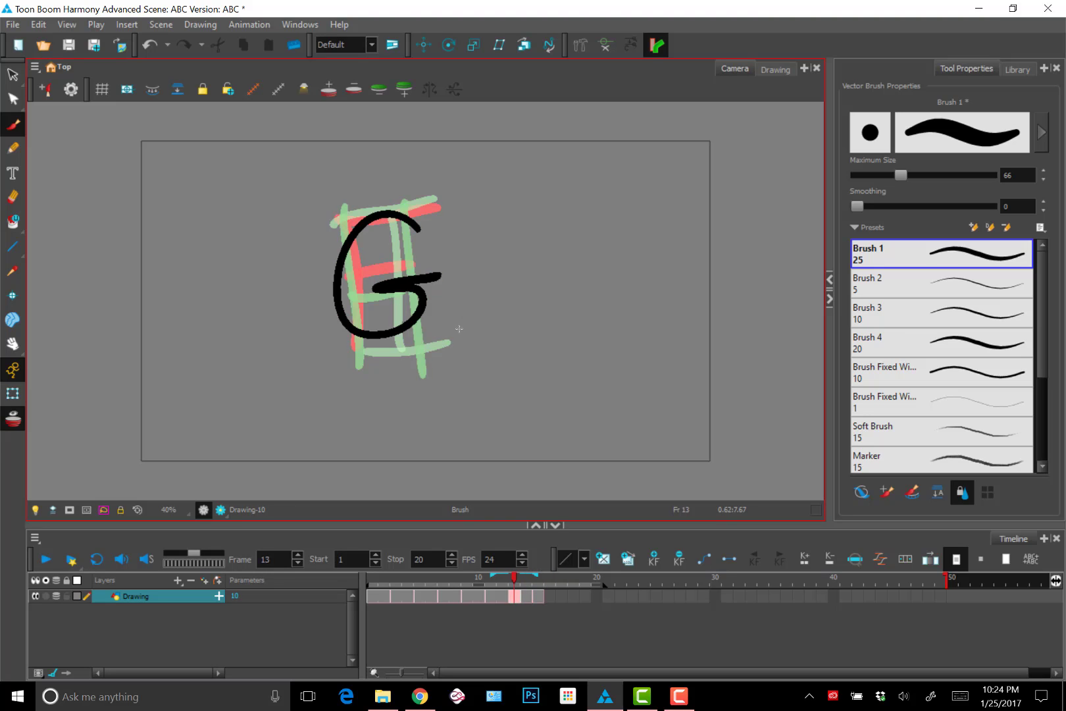
{"action": "key", "text": "period"}
{"action": "key", "text": "period"}
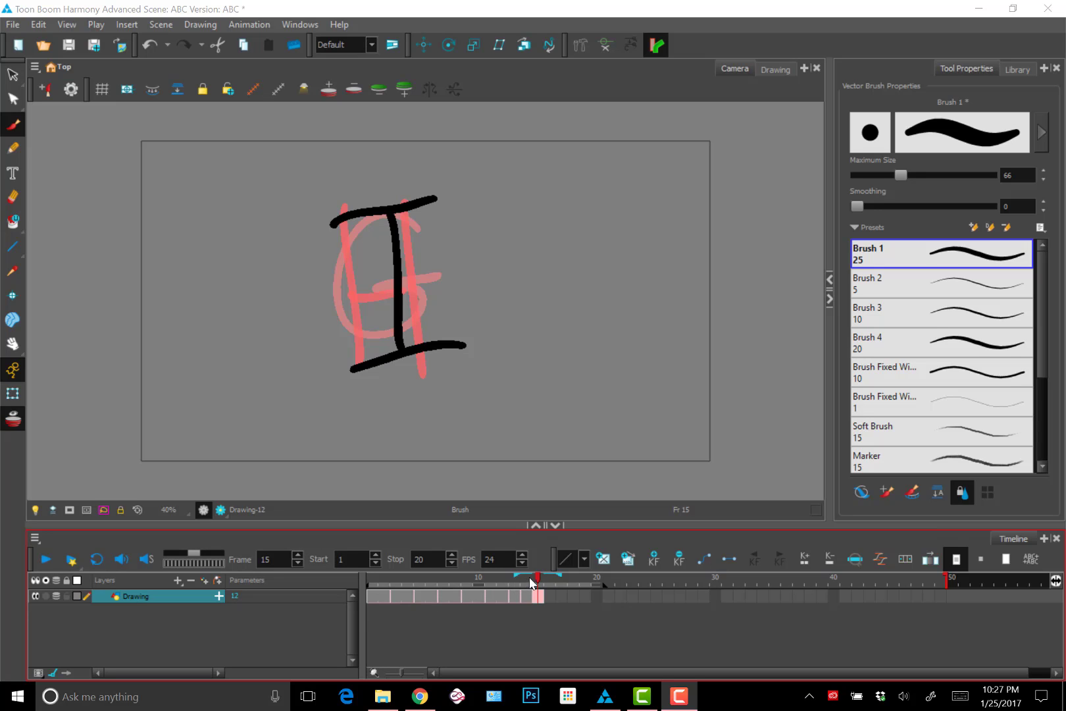
Preview the onion-skinned B and C drawings, turn onion skinning off and select the C cell at frame 5
{"action": "left_click", "coordinate": [421, 595]}
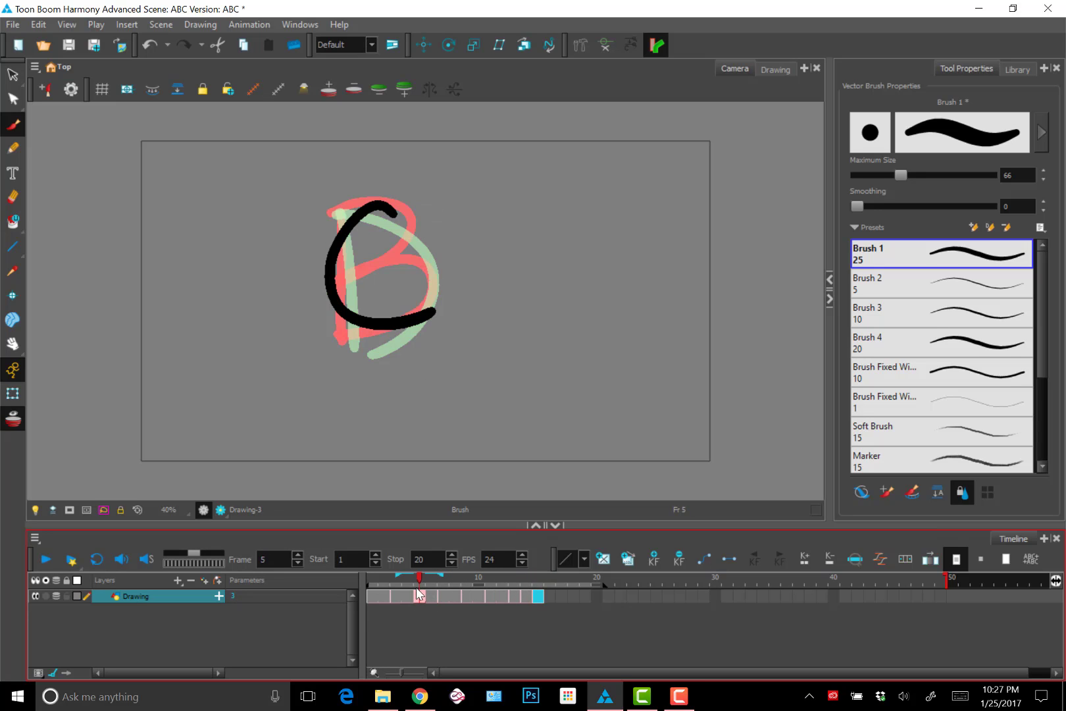
{"action": "left_click", "coordinate": [408, 596]}
{"action": "left_click", "coordinate": [418, 595]}
{"action": "left_click", "coordinate": [412, 594]}
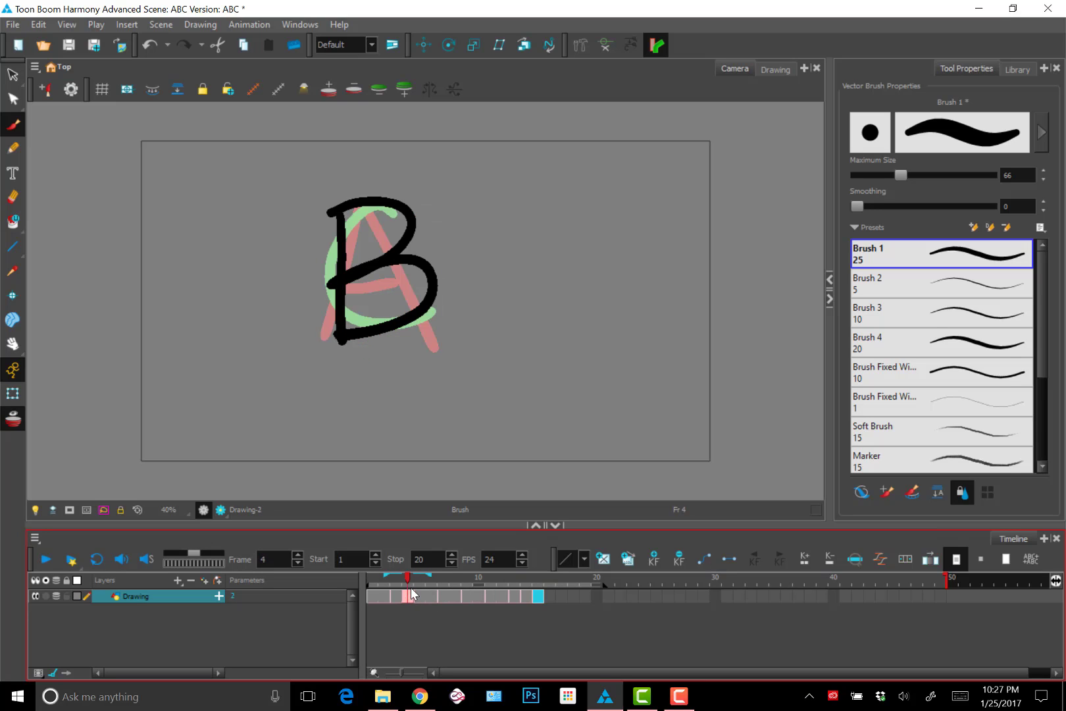
{"action": "left_click", "coordinate": [14, 423]}
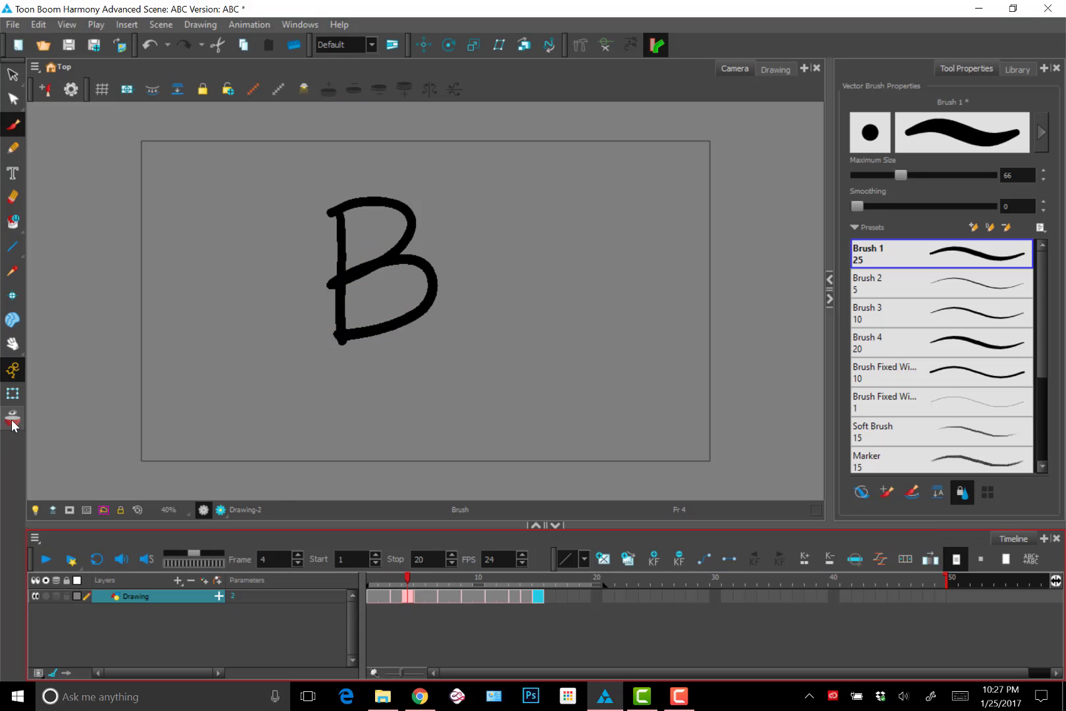
{"action": "left_click", "coordinate": [417, 597]}
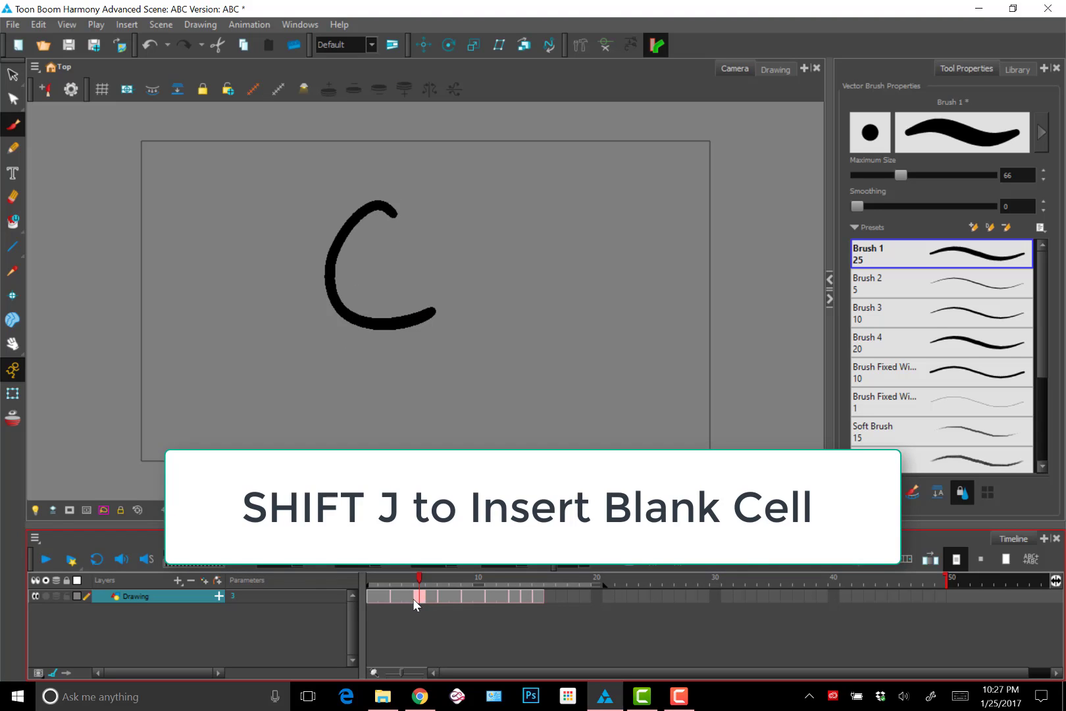
Insert a blank cell at frame 5 before the C drawing and turn on onion skinning to show the neighbouring letters
{"action": "key", "text": "shift+j"}
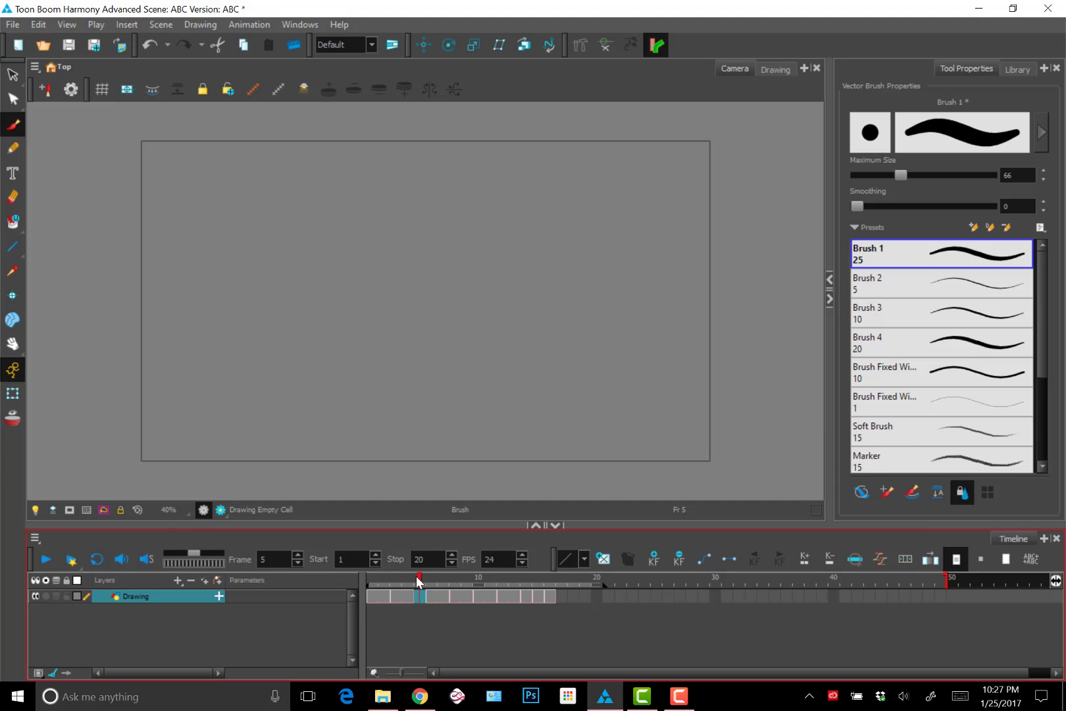
{"action": "mouse_move", "coordinate": [416, 577]}
{"action": "left_mouse_down"}
{"action": "mouse_move", "coordinate": [407, 576]}
{"action": "mouse_move", "coordinate": [432, 577]}
{"action": "left_mouse_up"}
{"action": "key", "text": "Escape"}
{"action": "left_click", "coordinate": [421, 597]}
{"action": "left_click", "coordinate": [13, 418]}
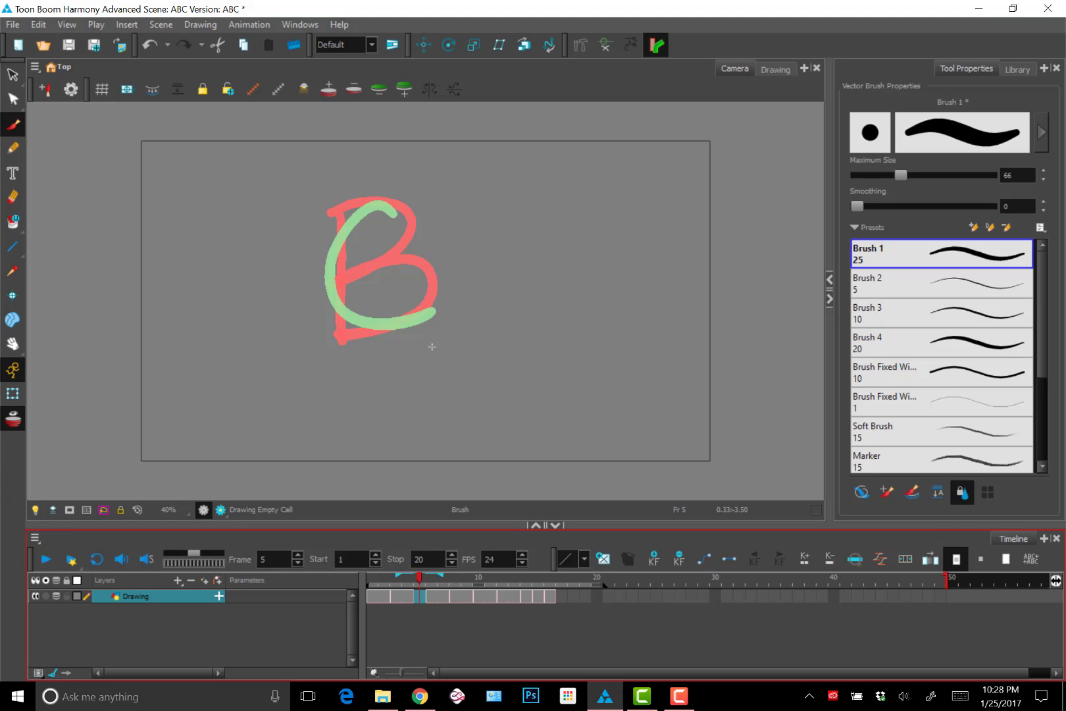
Draw the letters "Bb" in the blank cell at frame 5, using the B and C onion skins, and turn onion skinning off
{"action": "mouse_move", "coordinate": [327, 217]}
{"action": "left_mouse_down"}
{"action": "mouse_move", "coordinate": [345, 332]}
{"action": "mouse_move", "coordinate": [359, 286]}
{"action": "mouse_move", "coordinate": [336, 344]}
{"action": "left_mouse_up"}
{"action": "mouse_move", "coordinate": [454, 206]}
{"action": "left_mouse_down"}
{"action": "mouse_move", "coordinate": [506, 317]}
{"action": "mouse_move", "coordinate": [451, 339]}
{"action": "left_mouse_up"}
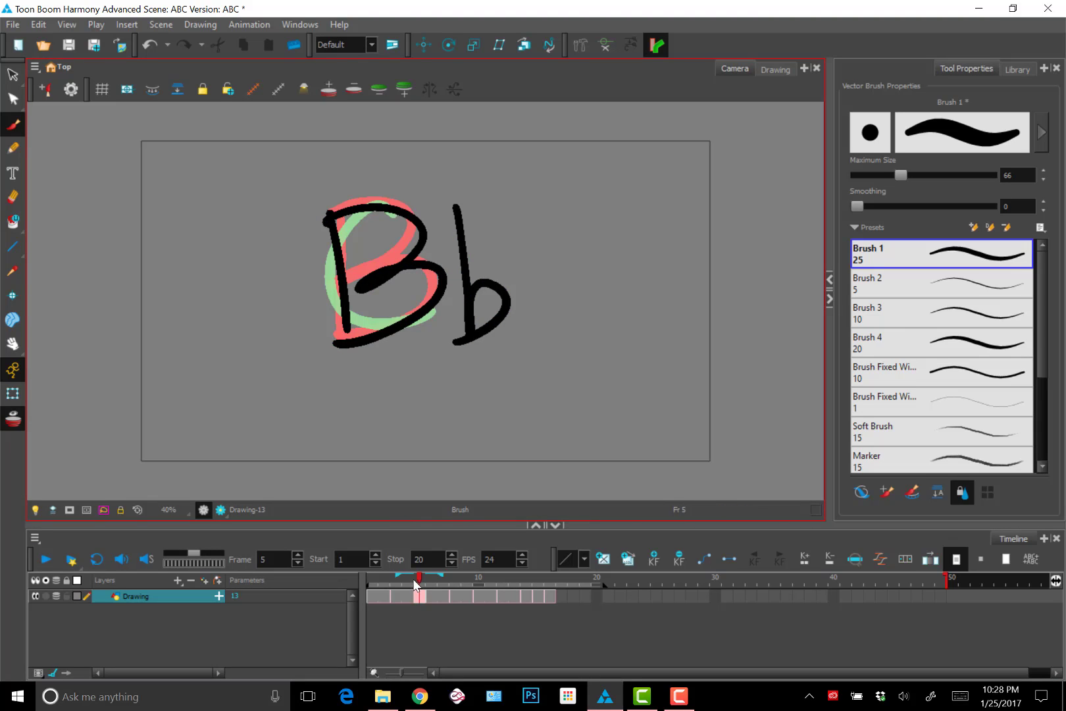
{"action": "mouse_move", "coordinate": [422, 580]}
{"action": "left_mouse_down"}
{"action": "mouse_move", "coordinate": [407, 582]}
{"action": "mouse_move", "coordinate": [421, 578]}
{"action": "left_mouse_up"}
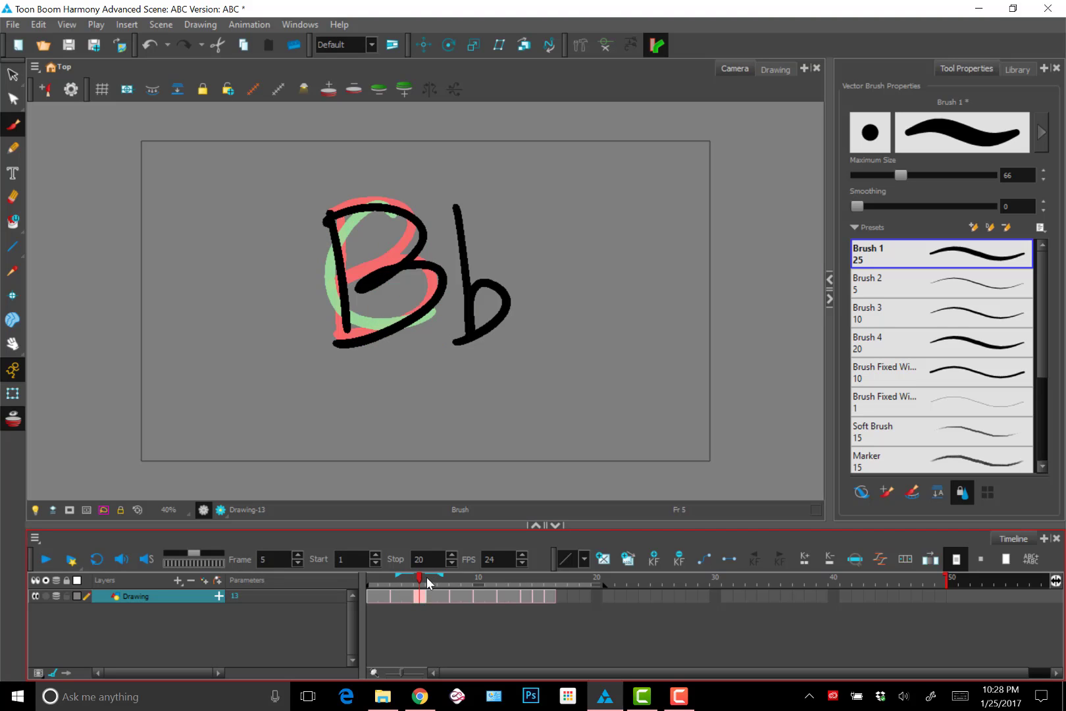
{"action": "key", "text": "alt+o"}
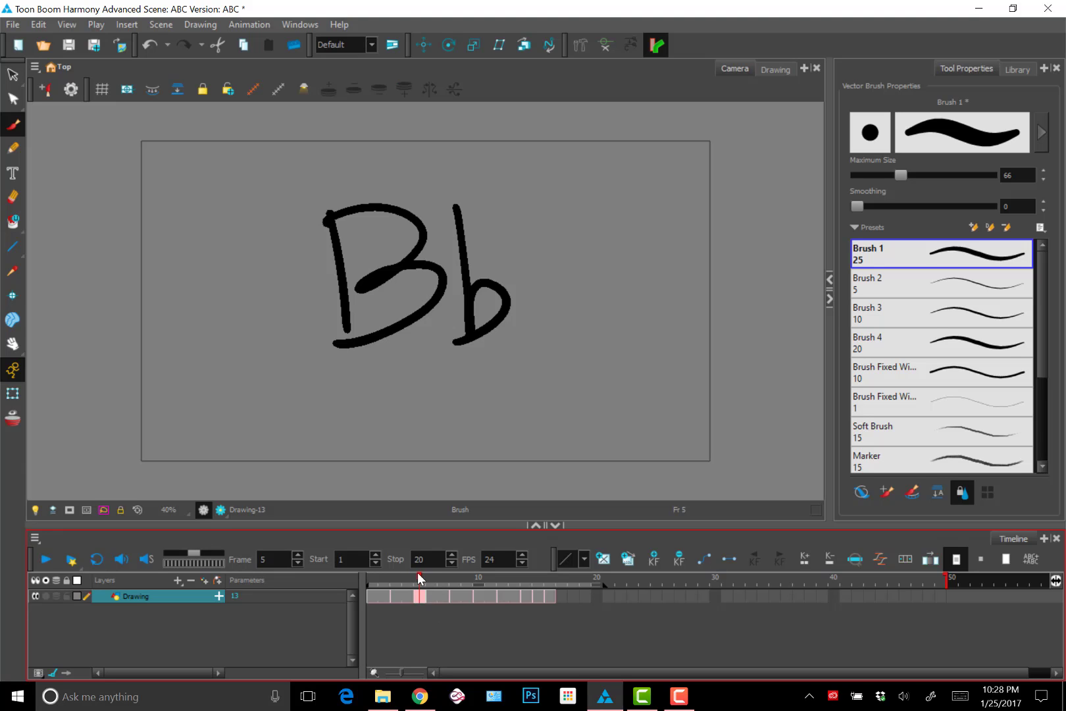
Step through the C and D drawings and insert a blank cell at frame 8, before the D drawing
{"action": "left_click_drag", "start_coordinate": [418, 574], "coordinate": [428, 575]}
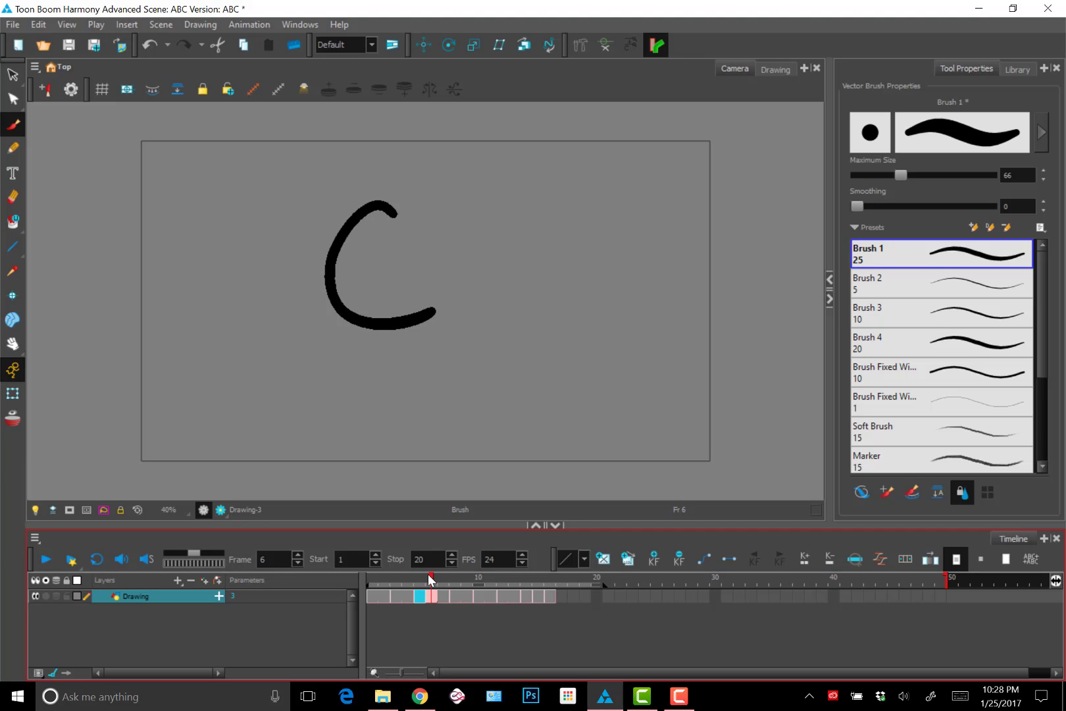
{"action": "left_click", "coordinate": [434, 605]}
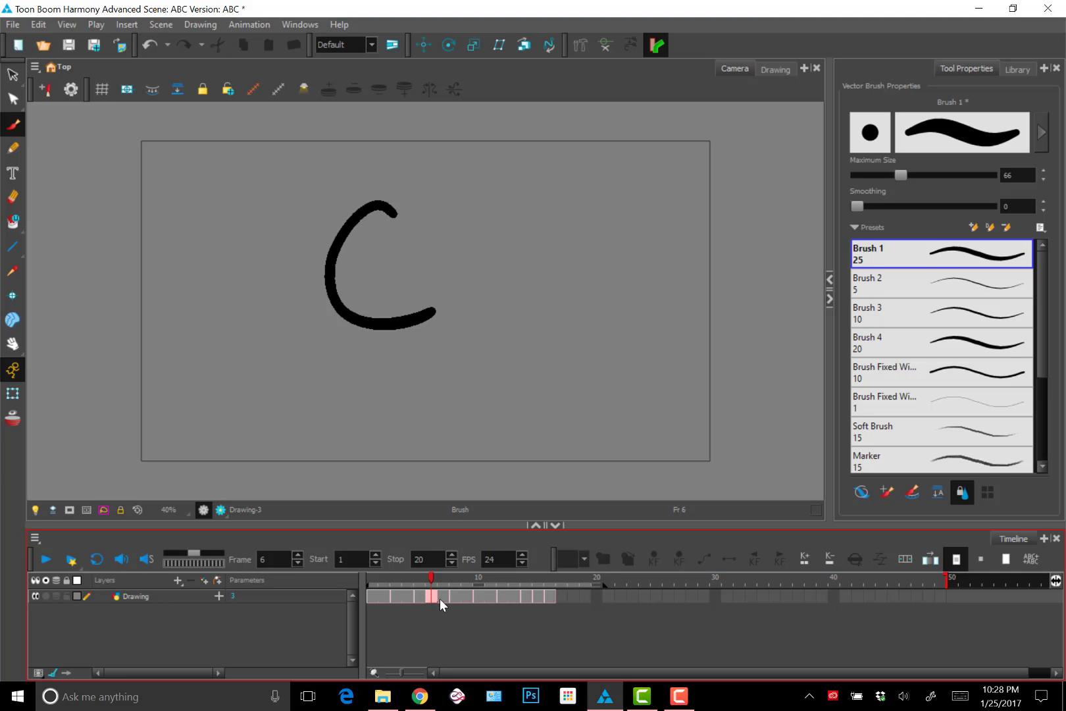
{"action": "left_click", "coordinate": [453, 596]}
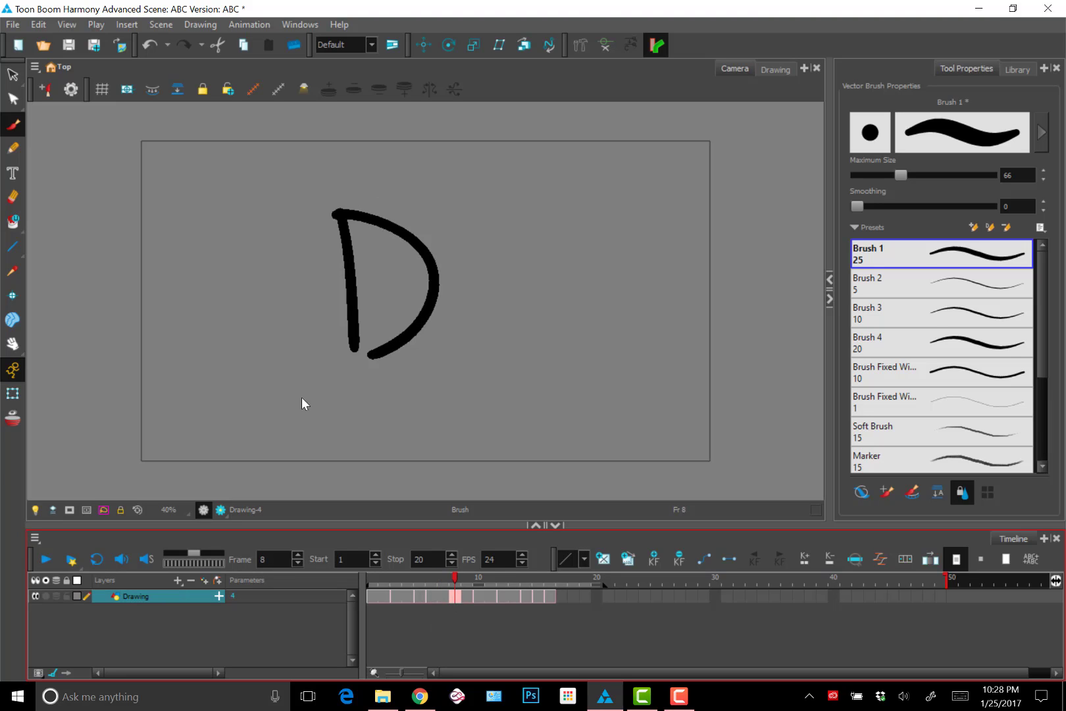
{"action": "key", "text": "comma"}
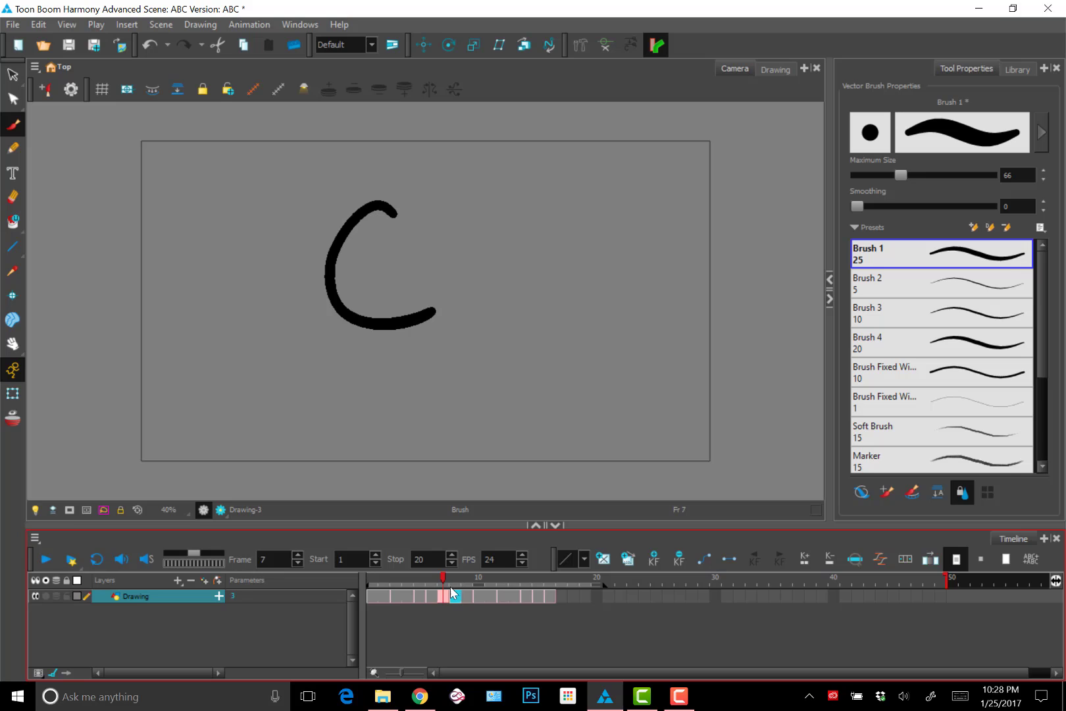
{"action": "key", "text": "period"}
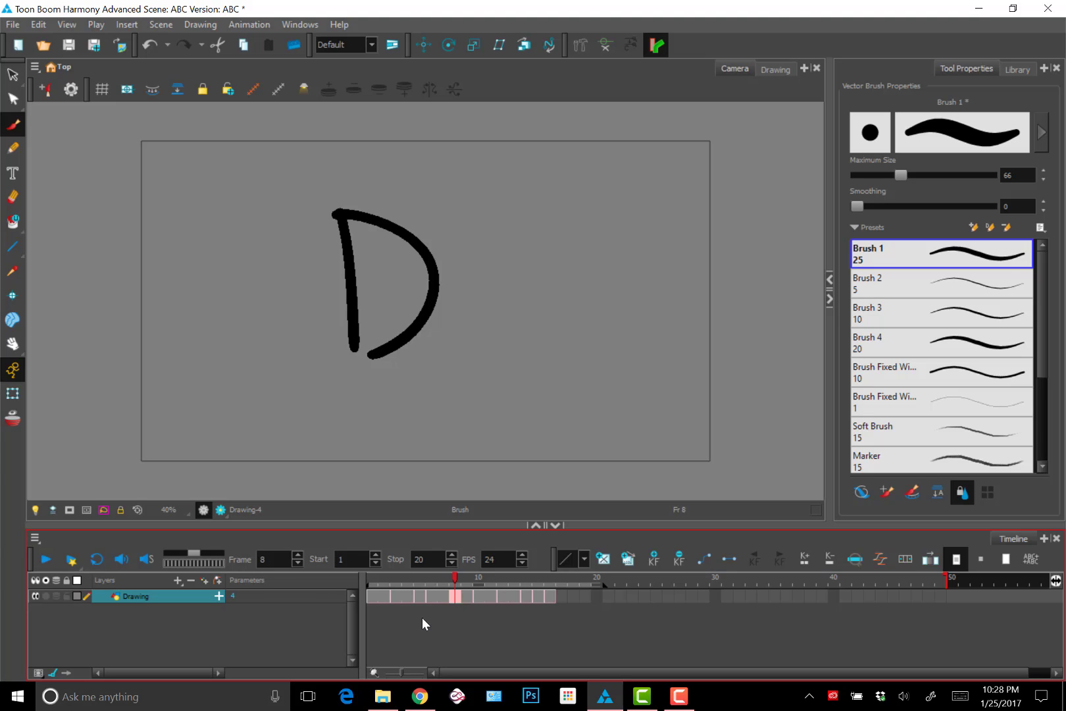
{"action": "key", "text": "z"}
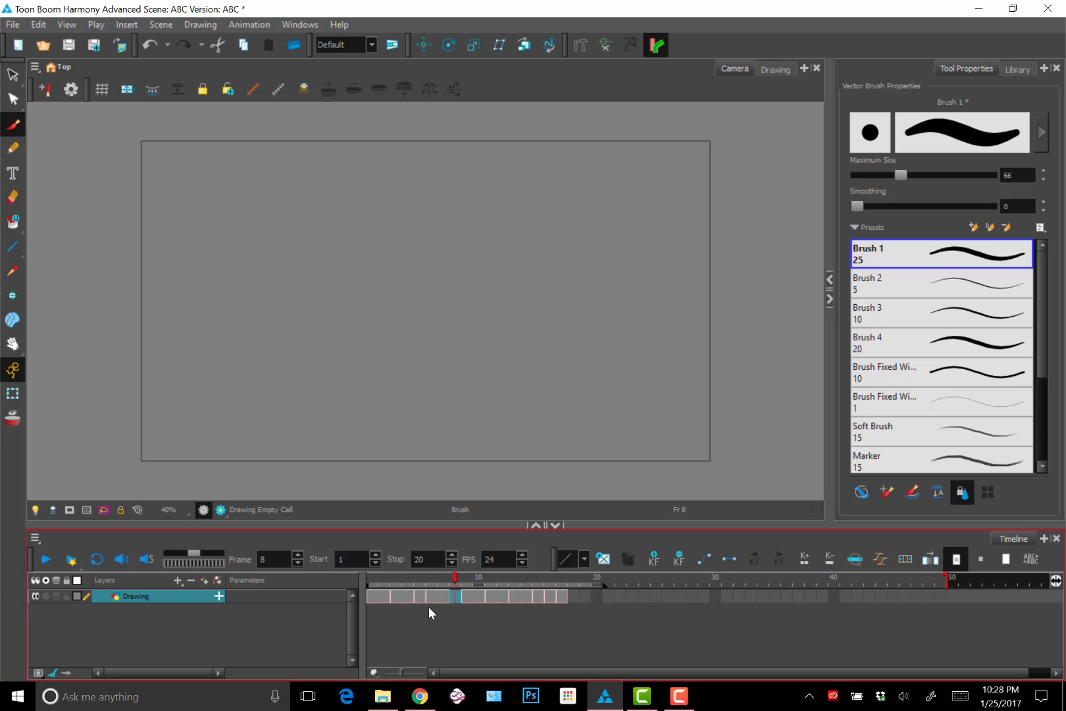
Turn on onion skinning and brush a new in-between drawing at frame 8 over the C and D guides
{"action": "key", "text": "alt+o"}
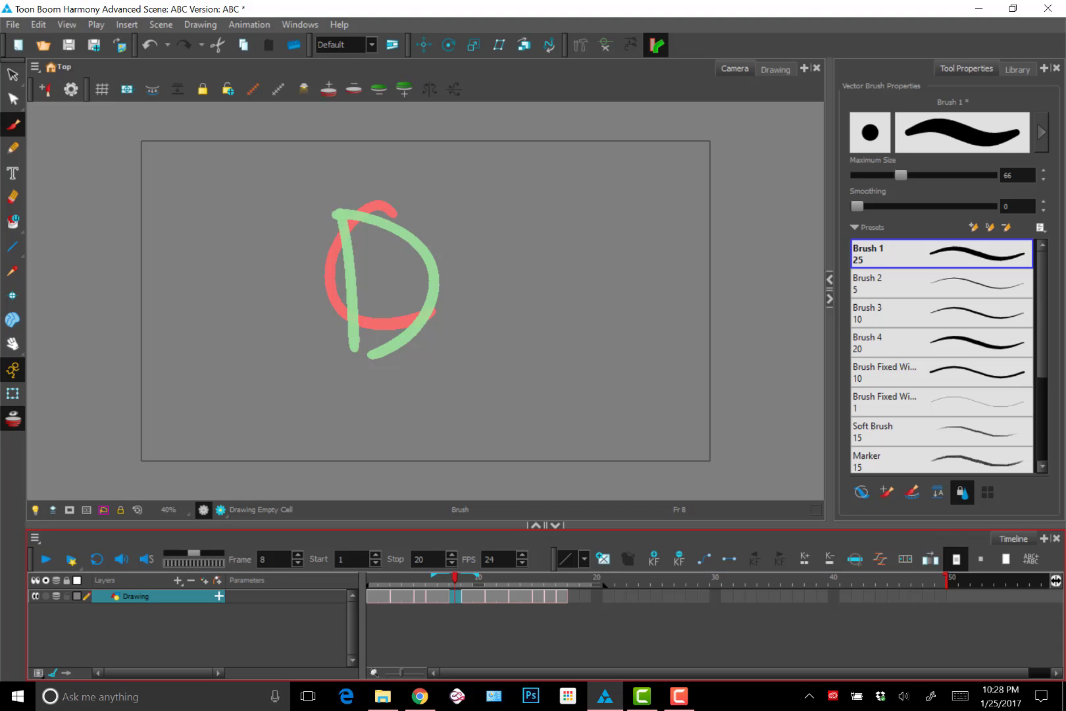
{"action": "mouse_move", "coordinate": [410, 245]}
{"action": "left_mouse_down"}
{"action": "mouse_move", "coordinate": [398, 202]}
{"action": "mouse_move", "coordinate": [413, 329]}
{"action": "mouse_move", "coordinate": [463, 343]}
{"action": "left_mouse_up"}
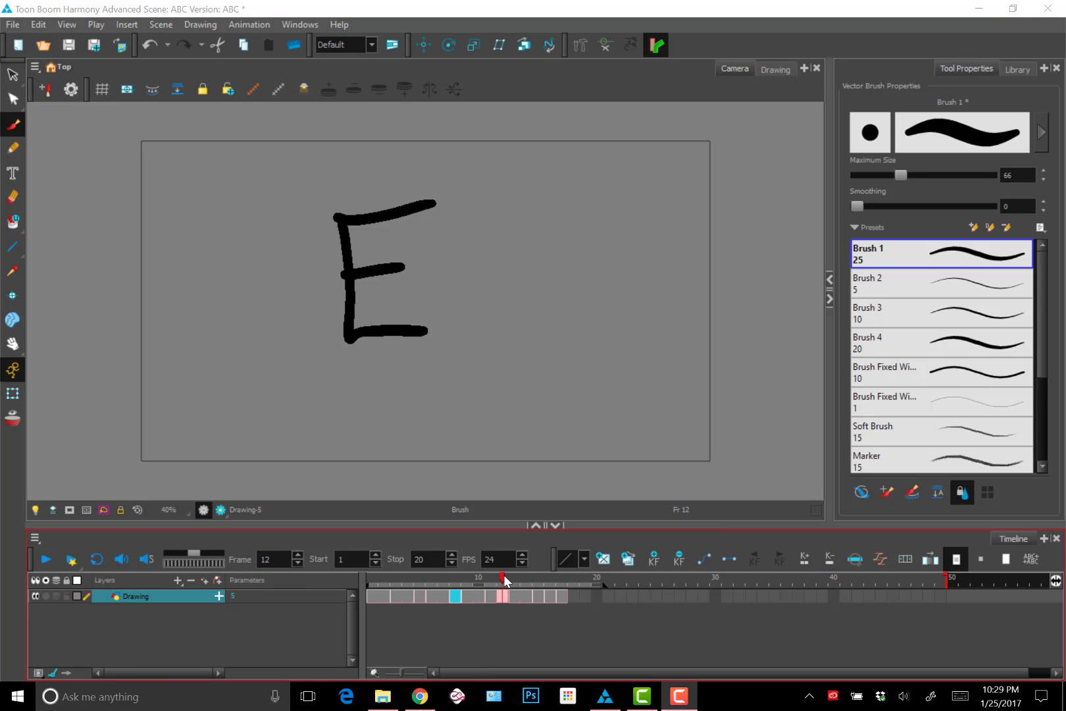
Move every drawing on the layer together toward the right side of the camera frame with Reposition All Drawings, starting from the A at frame 1
{"action": "left_click_drag", "start_coordinate": [499, 575], "coordinate": [352, 583]}
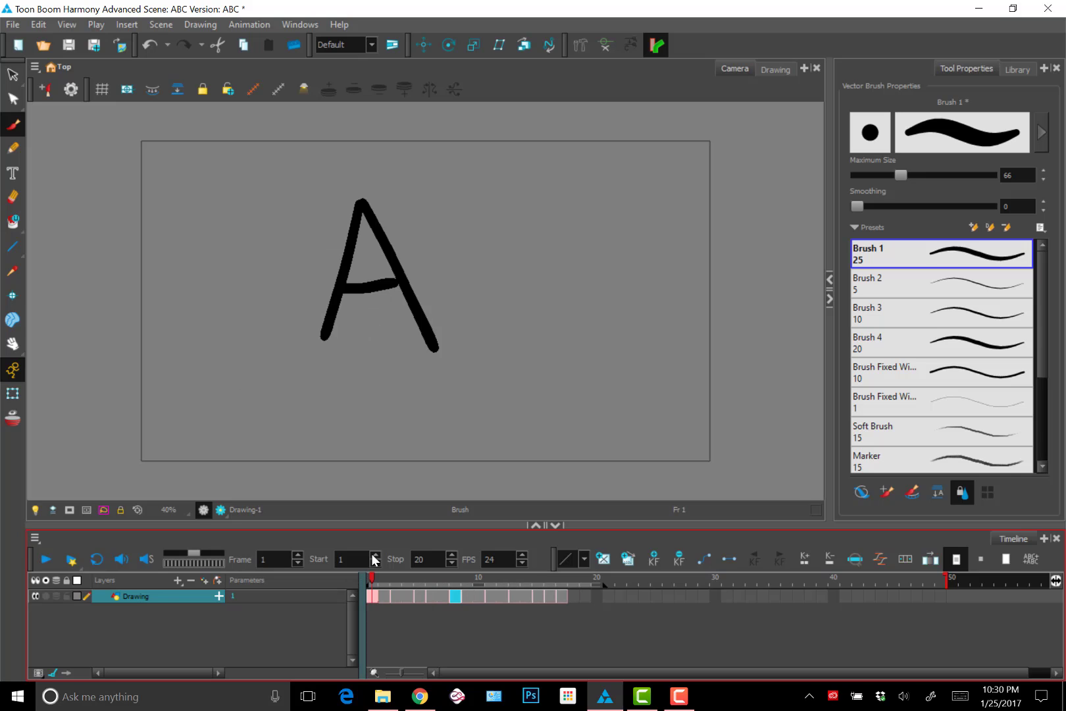
{"action": "left_click", "coordinate": [14, 74]}
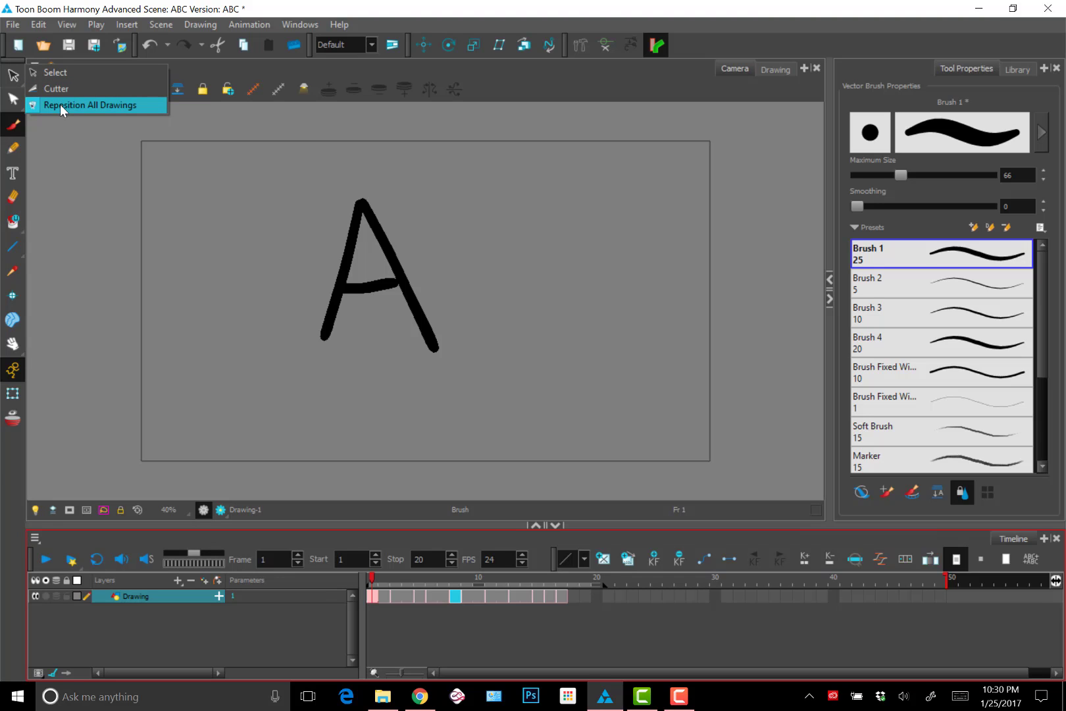
{"action": "left_click", "coordinate": [60, 104]}
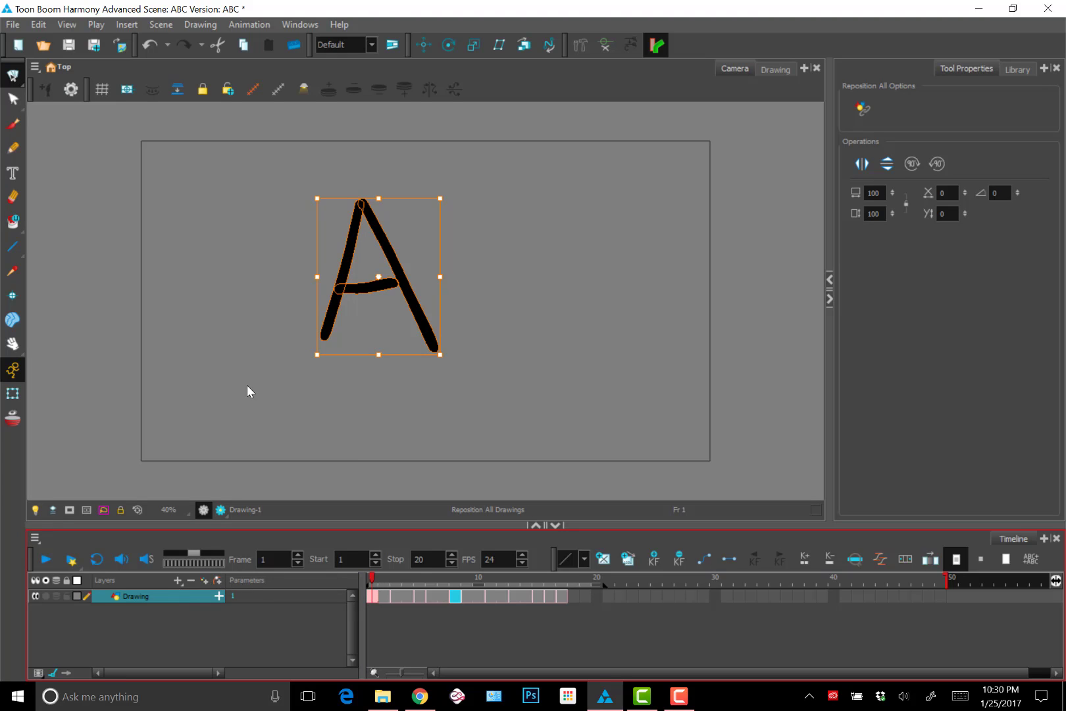
{"action": "left_click_drag", "start_coordinate": [380, 579], "coordinate": [353, 587]}
{"action": "left_click", "coordinate": [388, 281]}
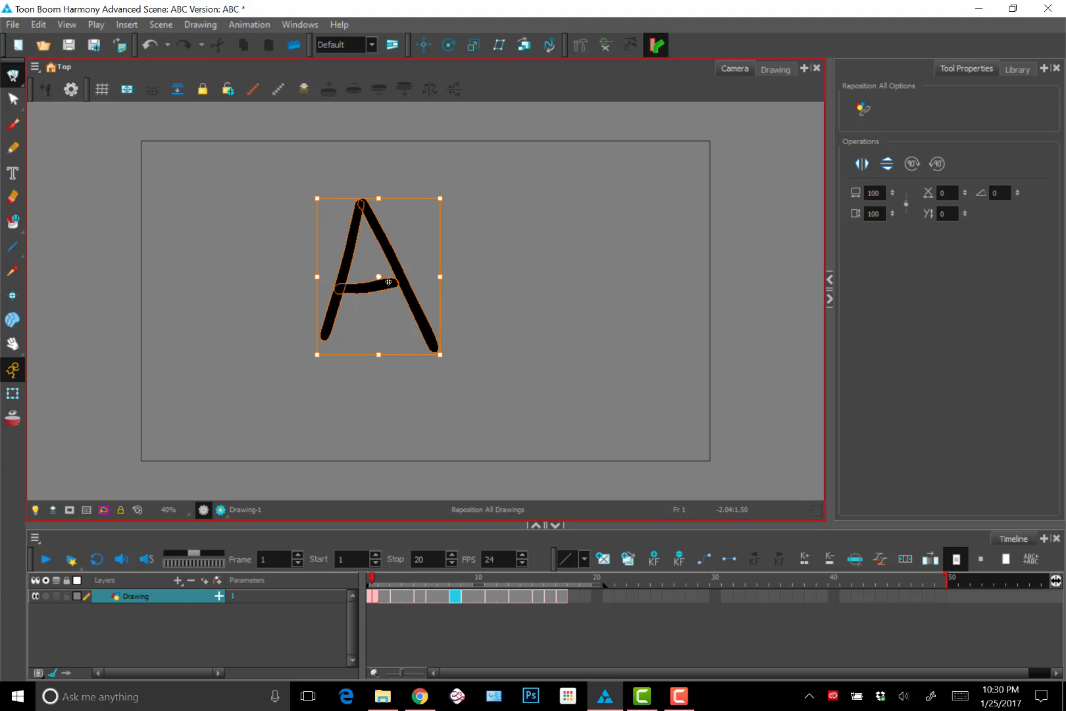
{"action": "left_click_drag", "start_coordinate": [388, 281], "coordinate": [637, 290]}
{"action": "left_click", "coordinate": [371, 584]}
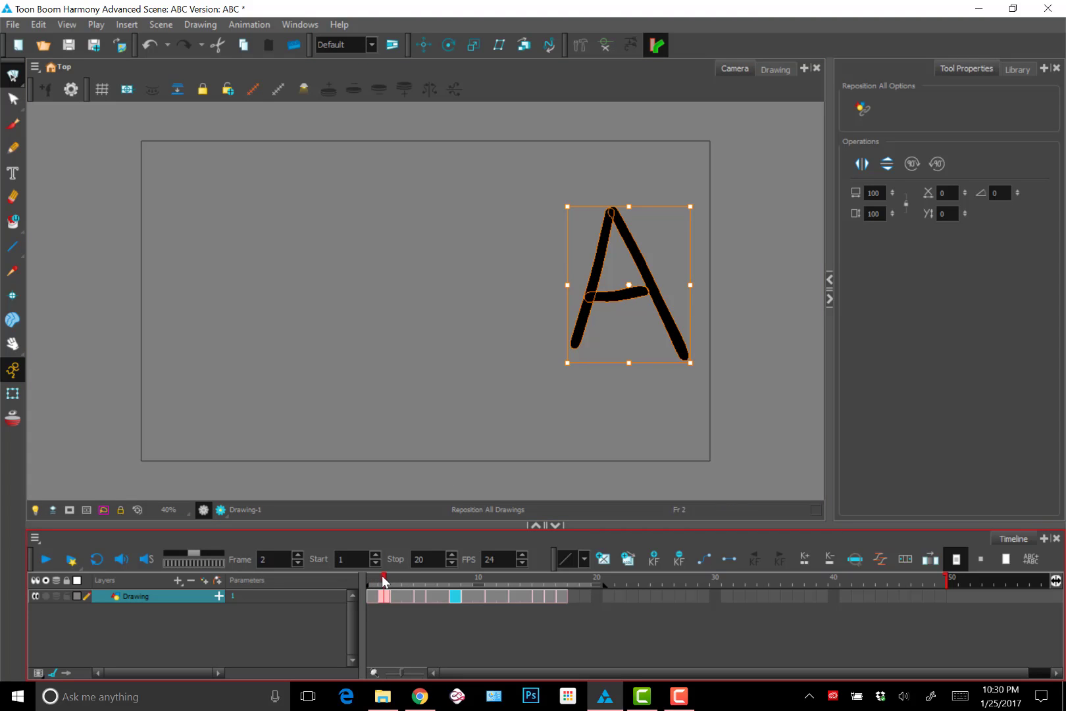
{"action": "mouse_move", "coordinate": [381, 576]}
{"action": "left_mouse_down"}
{"action": "mouse_move", "coordinate": [562, 569]}
{"action": "mouse_move", "coordinate": [380, 577]}
{"action": "mouse_move", "coordinate": [372, 591]}
{"action": "left_mouse_up"}
{"action": "left_click", "coordinate": [234, 633]}
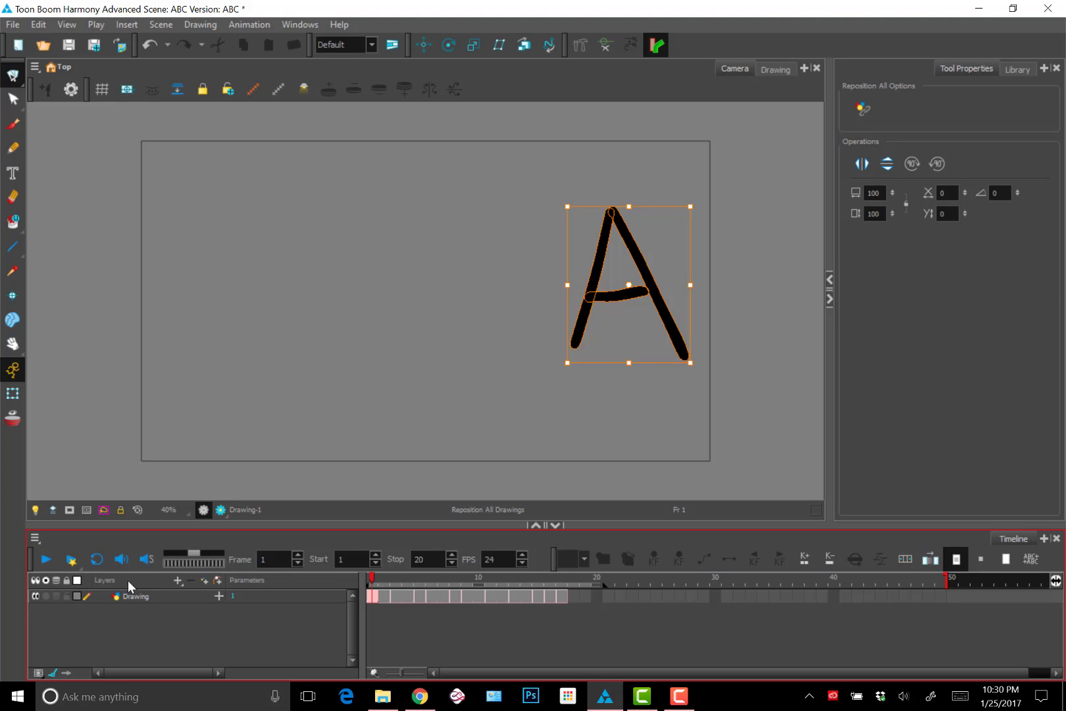
Add a second drawing layer with the default name and vector line and colour art
{"action": "left_click", "coordinate": [175, 579]}
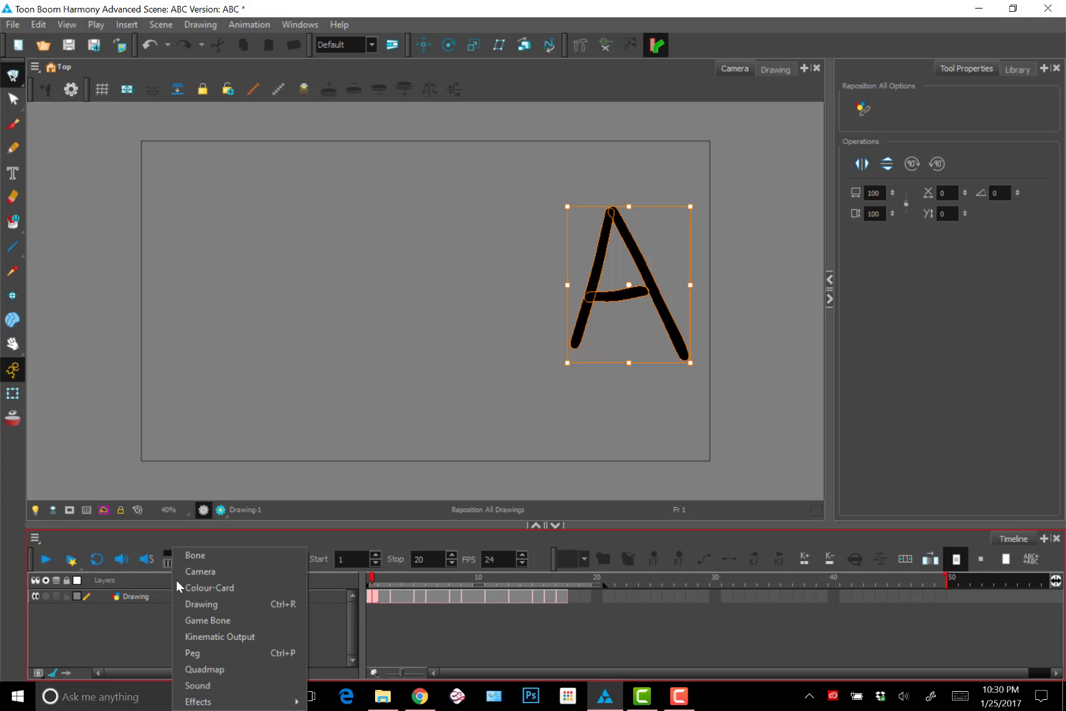
{"action": "mouse_move", "coordinate": [209, 703]}
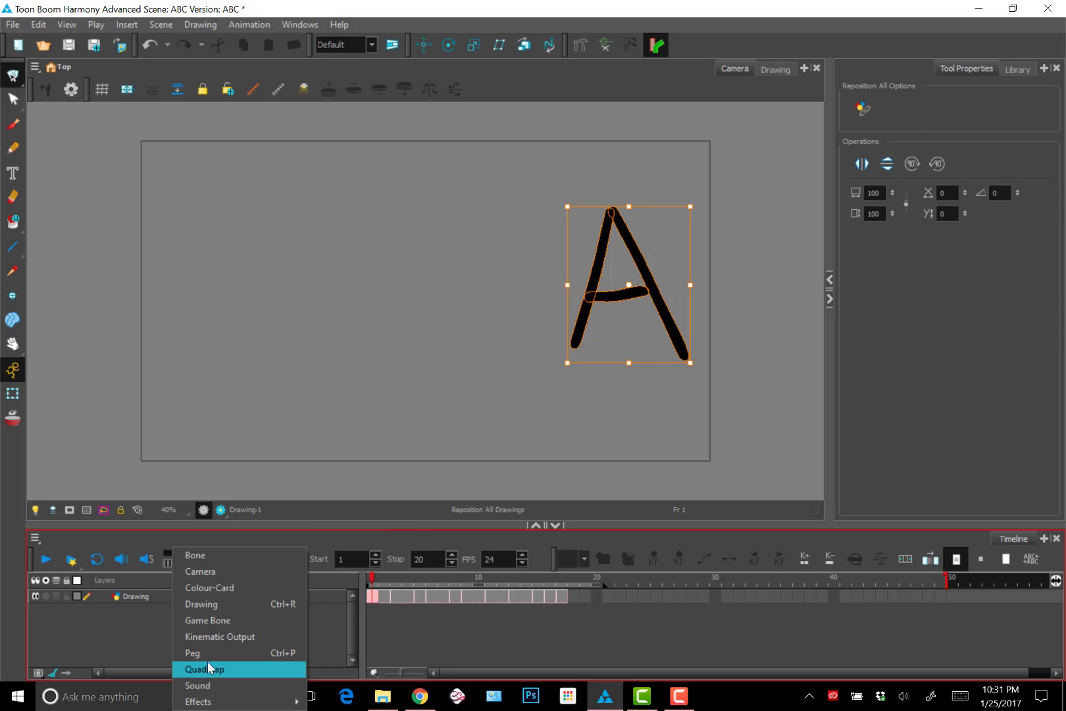
{"action": "left_click", "coordinate": [209, 604]}
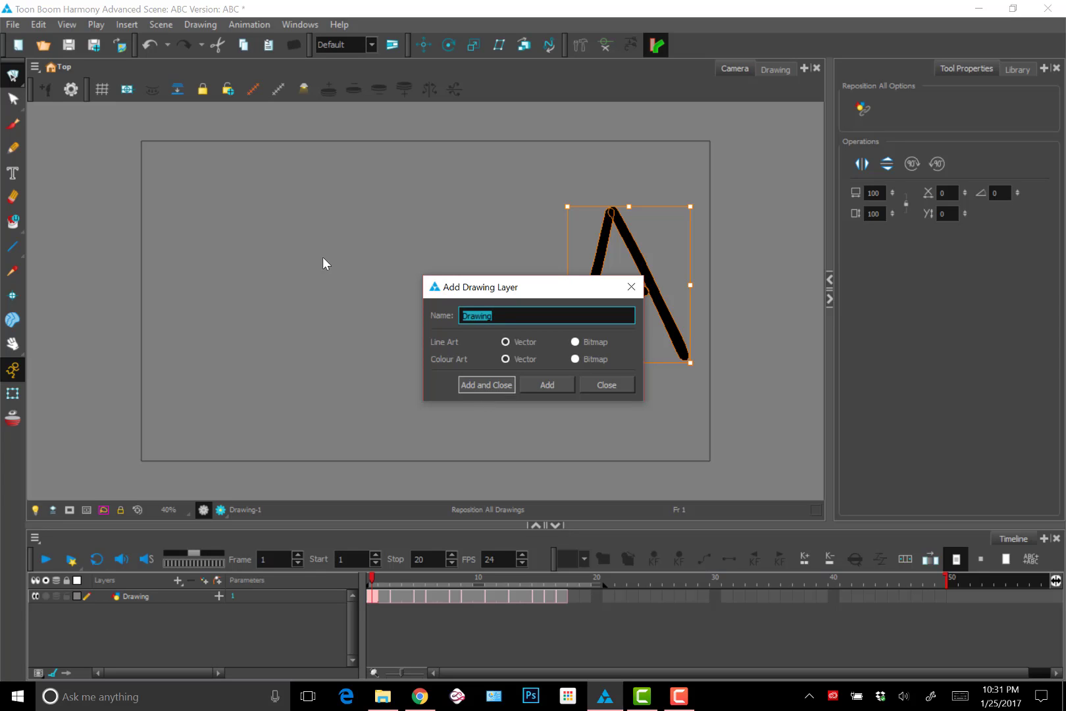
{"action": "key", "text": "Return"}
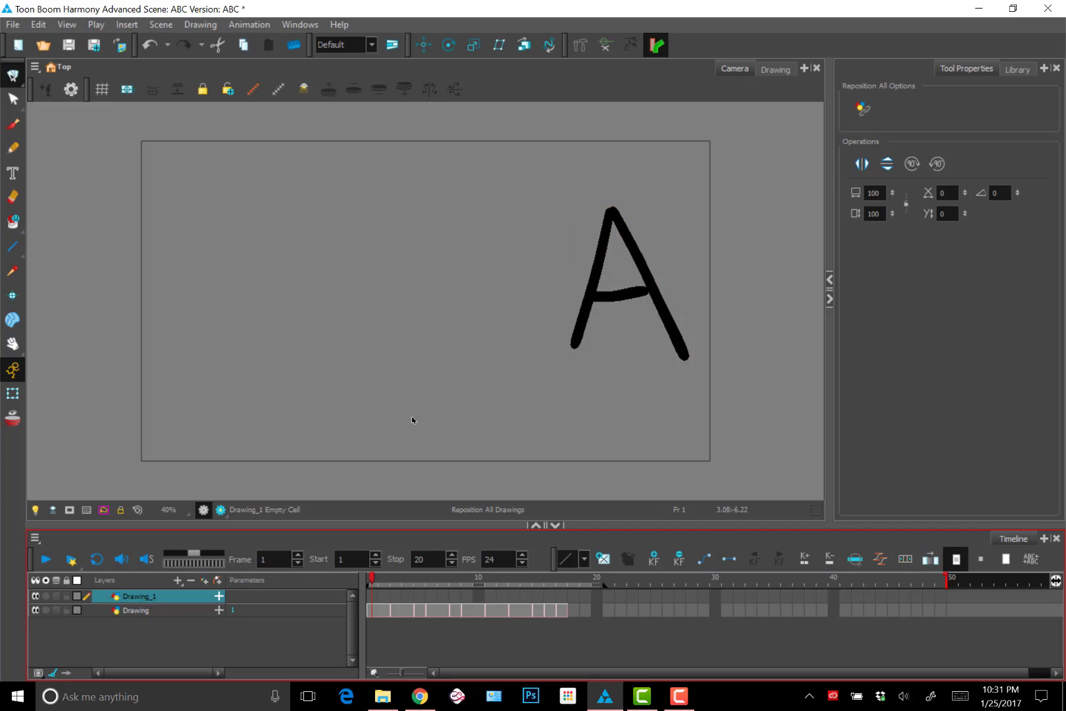
Rename the new upper drawing layer to Layer_2
{"action": "left_click", "coordinate": [135, 611]}
{"action": "left_click", "coordinate": [148, 601]}
{"action": "double_click", "coordinate": [136, 598]}
{"action": "left_click", "coordinate": [183, 632]}
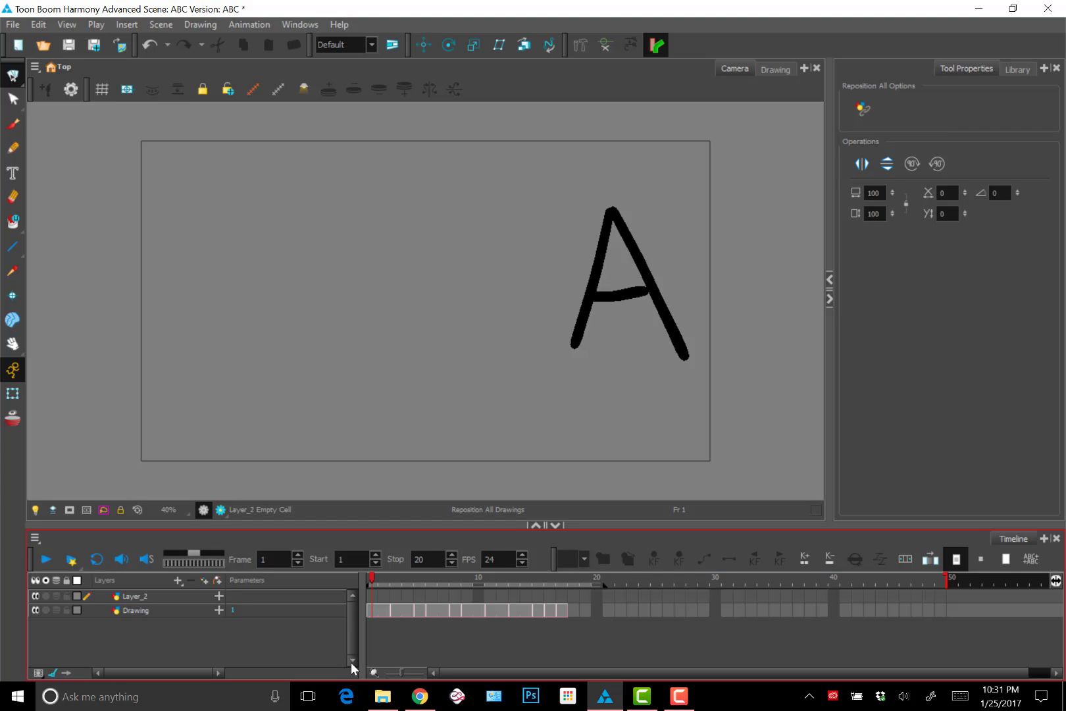